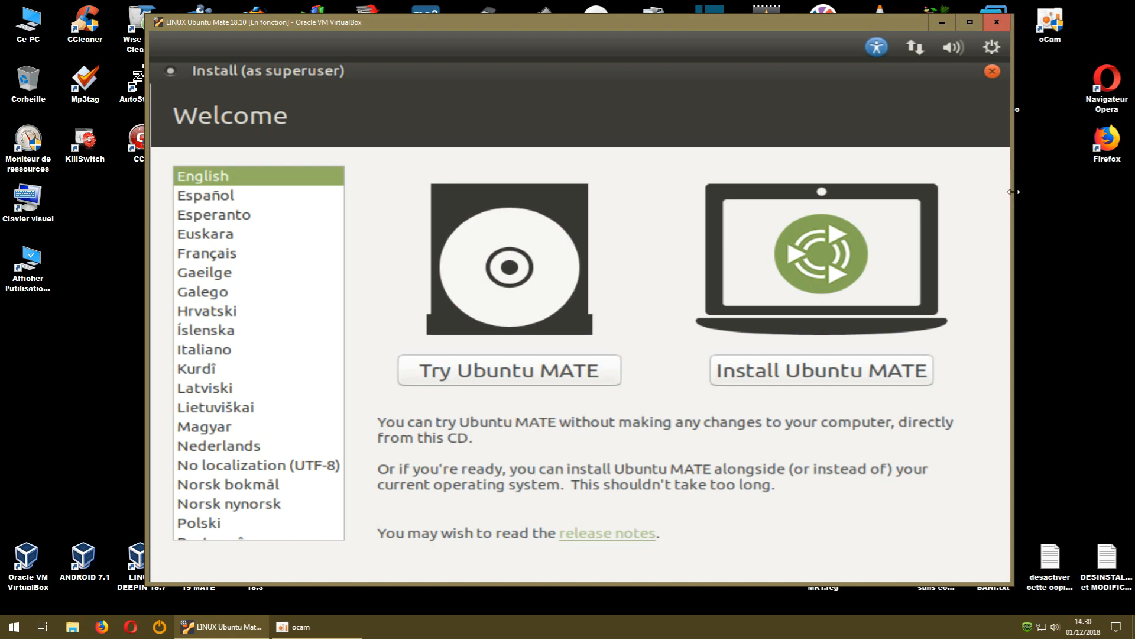
Enlarge the virtual machine window slightly and reposition it higher on the host desktop
mouse_move(699, 28)
left_mouse_down()
mouse_move(739, 27)
mouse_move(699, 20)
left_mouse_up()
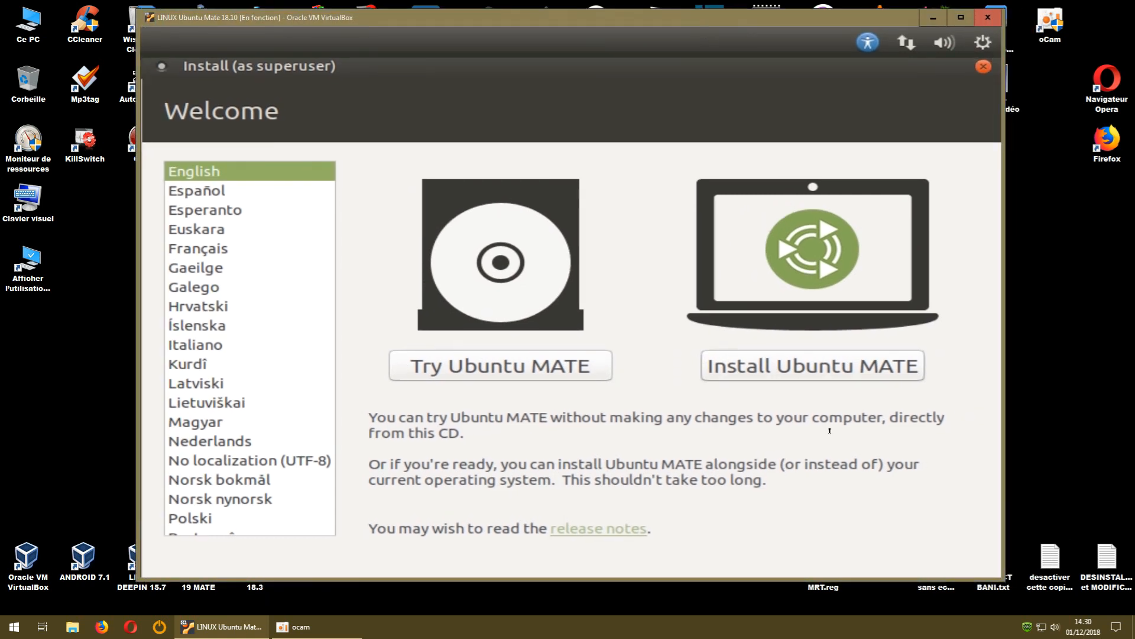
left_click_drag(1008, 586, 1026, 598)
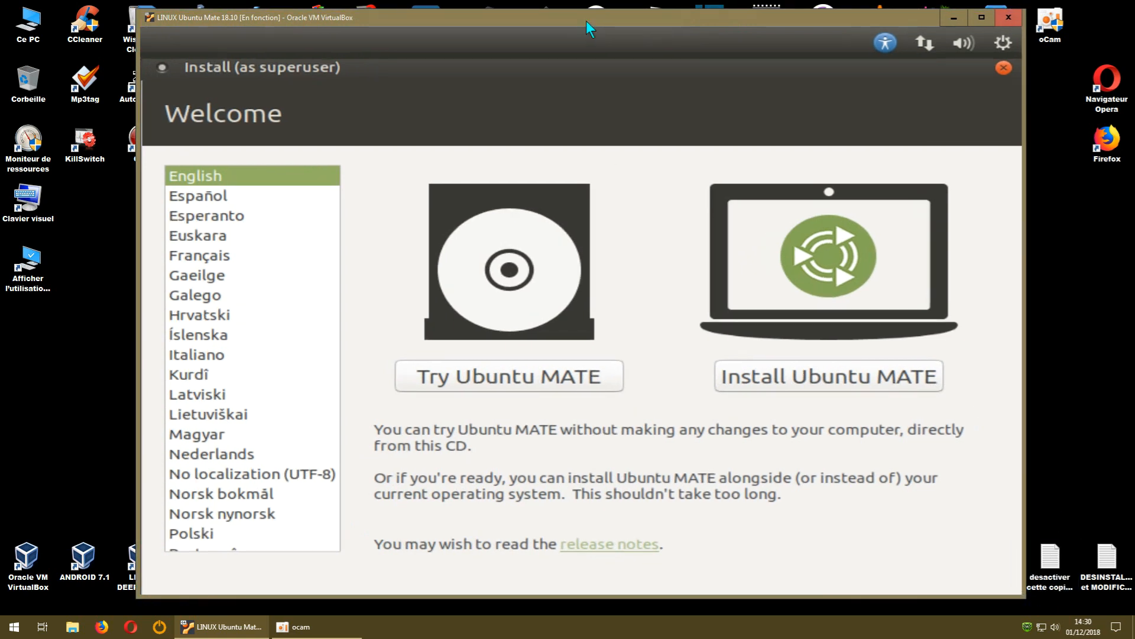
left_click_drag(587, 21, 579, 17)
Quit the Ubuntu MATE installation wizard and confirm, to go to the live desktop
left_click(995, 64)
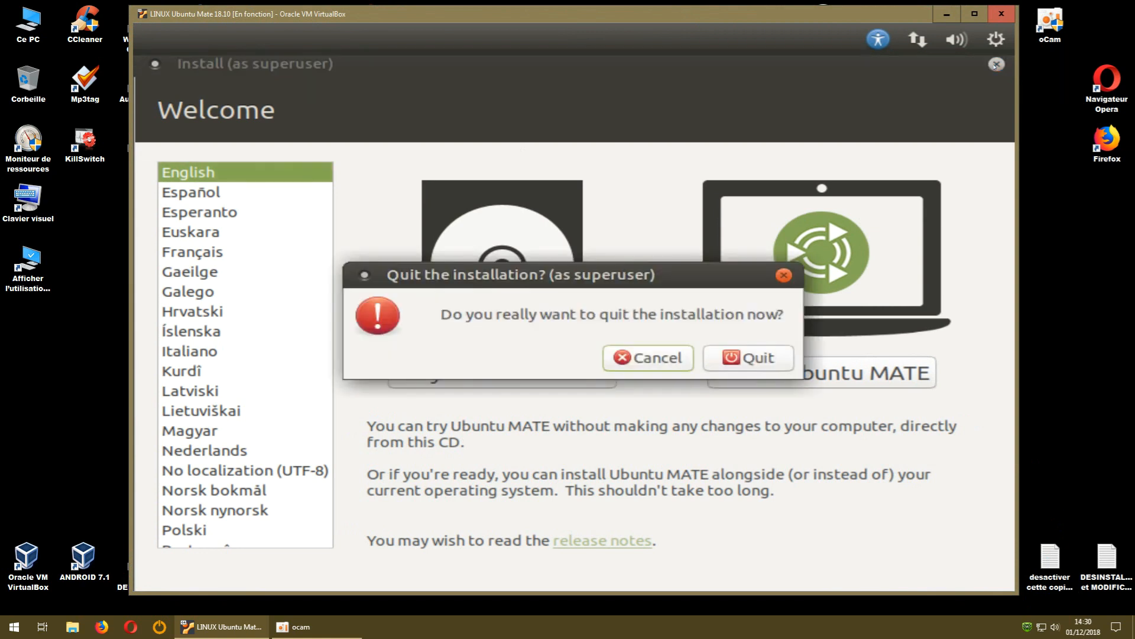
left_click(731, 358)
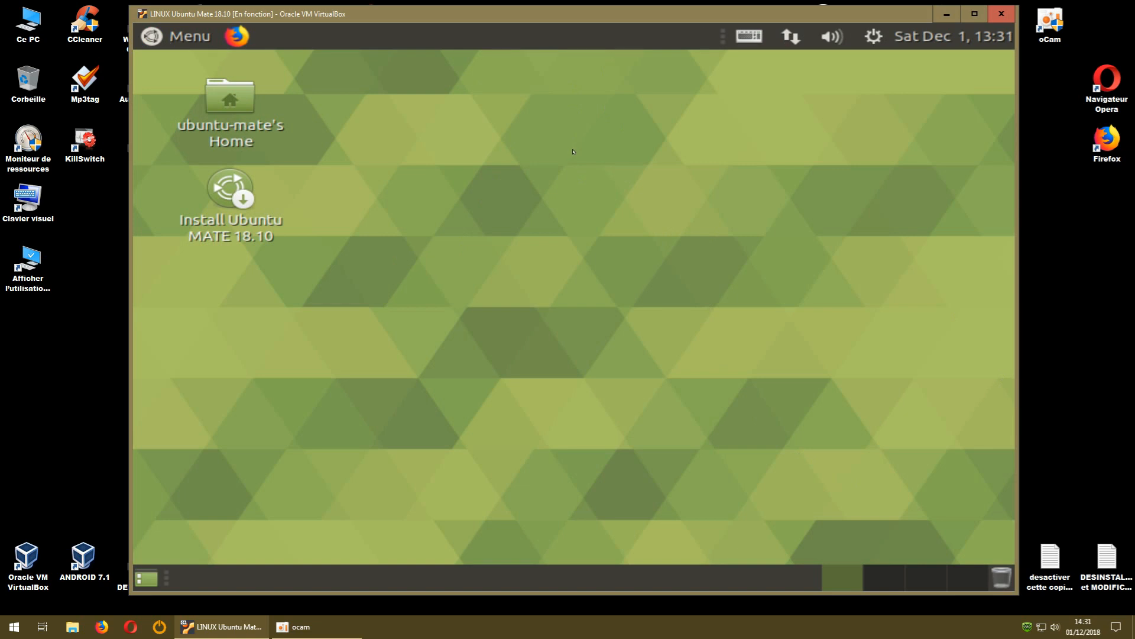
Set the top panel's orientation to Bottom, dismissing the Welcome window, and close the panel properties
right_click(538, 38)
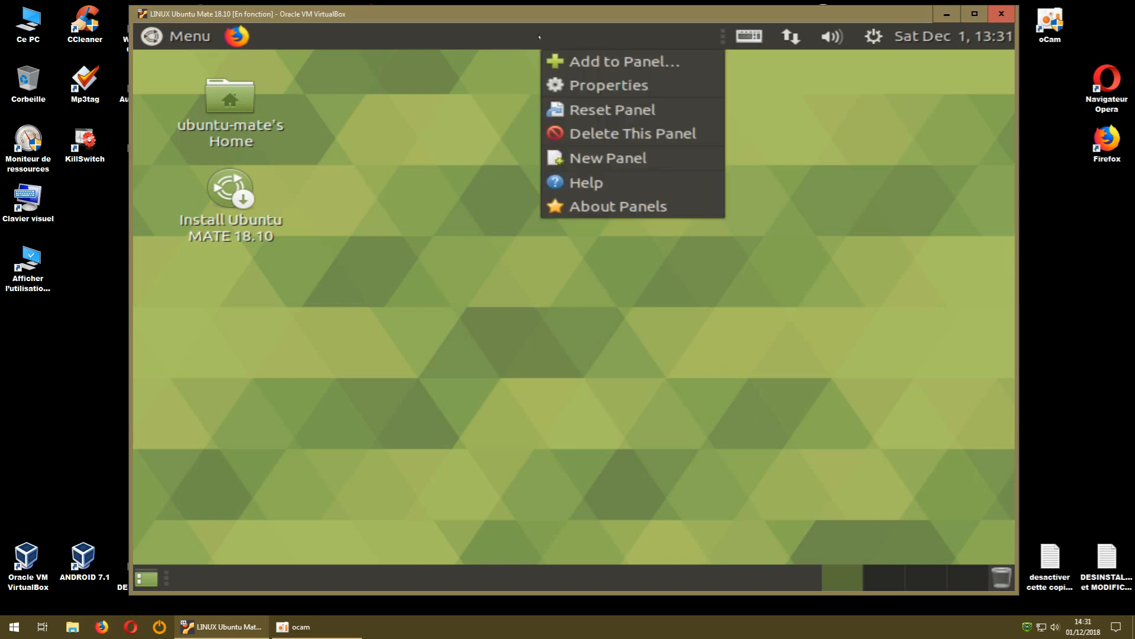
left_click(597, 86)
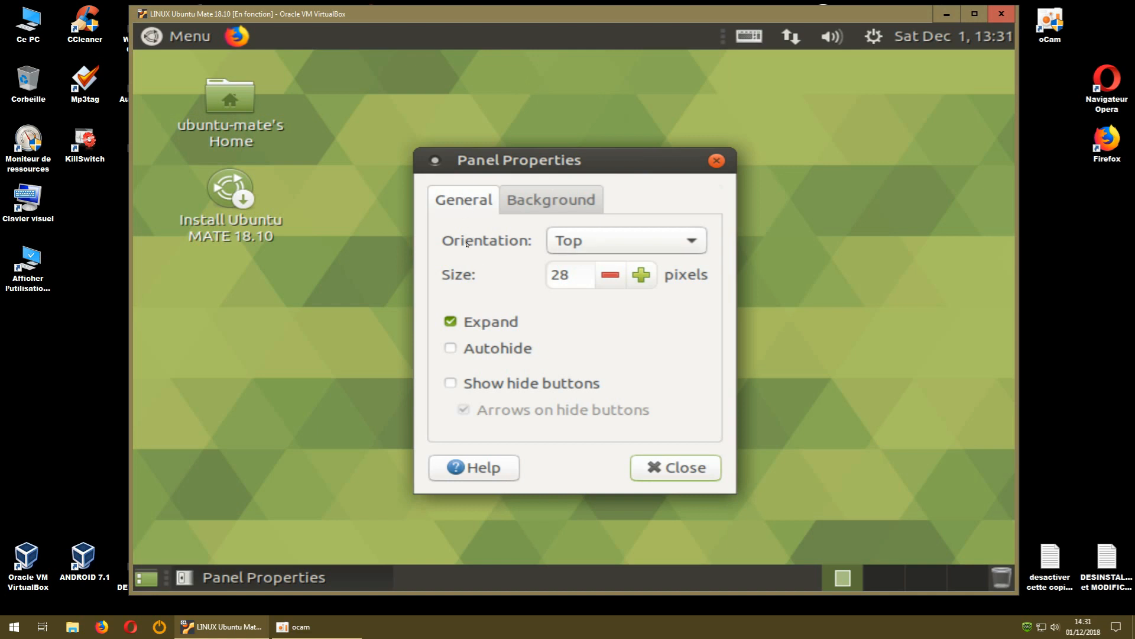
left_click(683, 246)
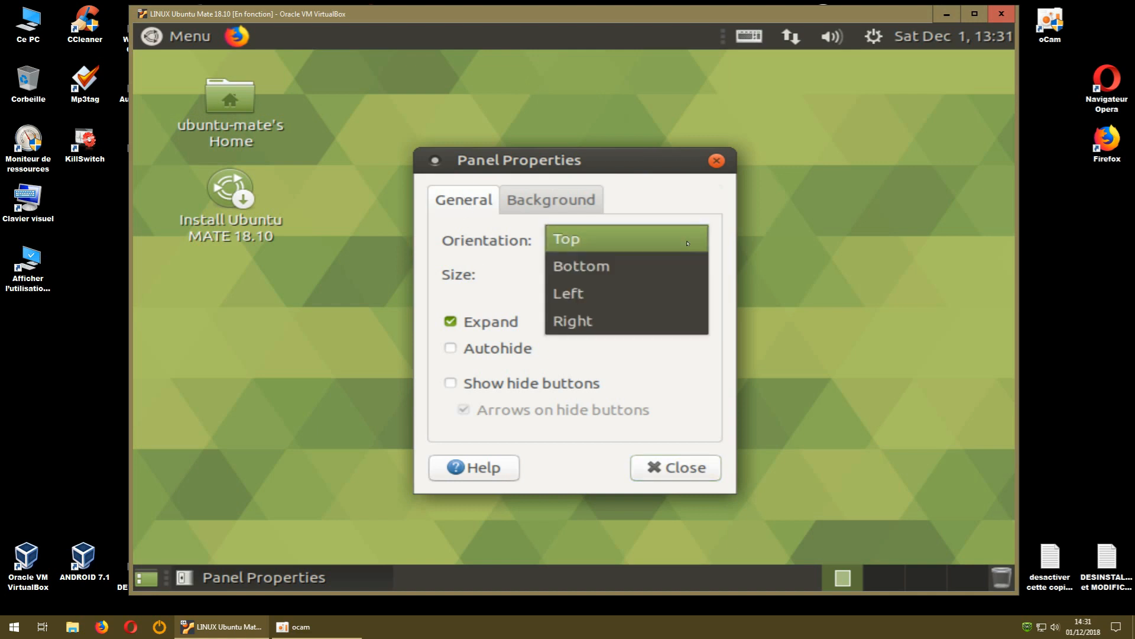
left_click(614, 267)
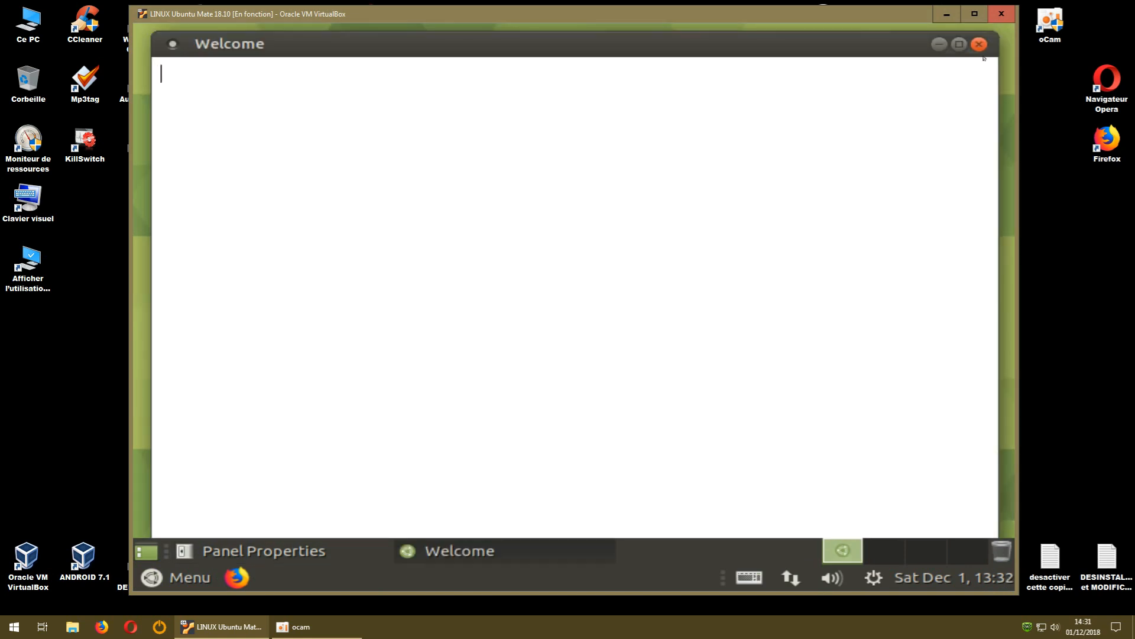
left_click(979, 44)
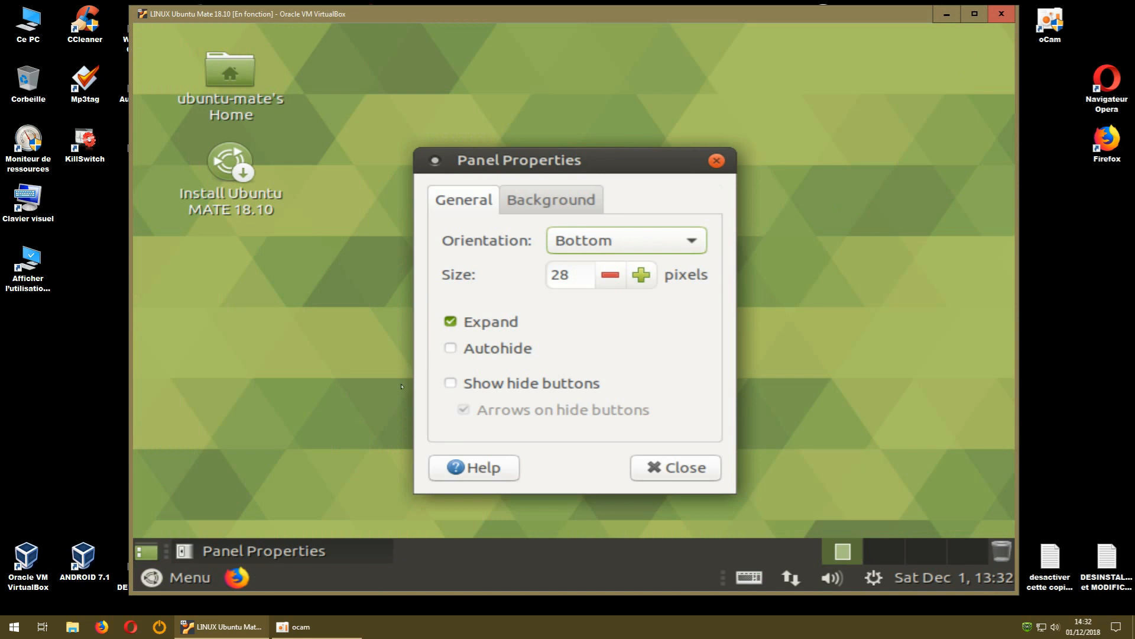
left_click(599, 245)
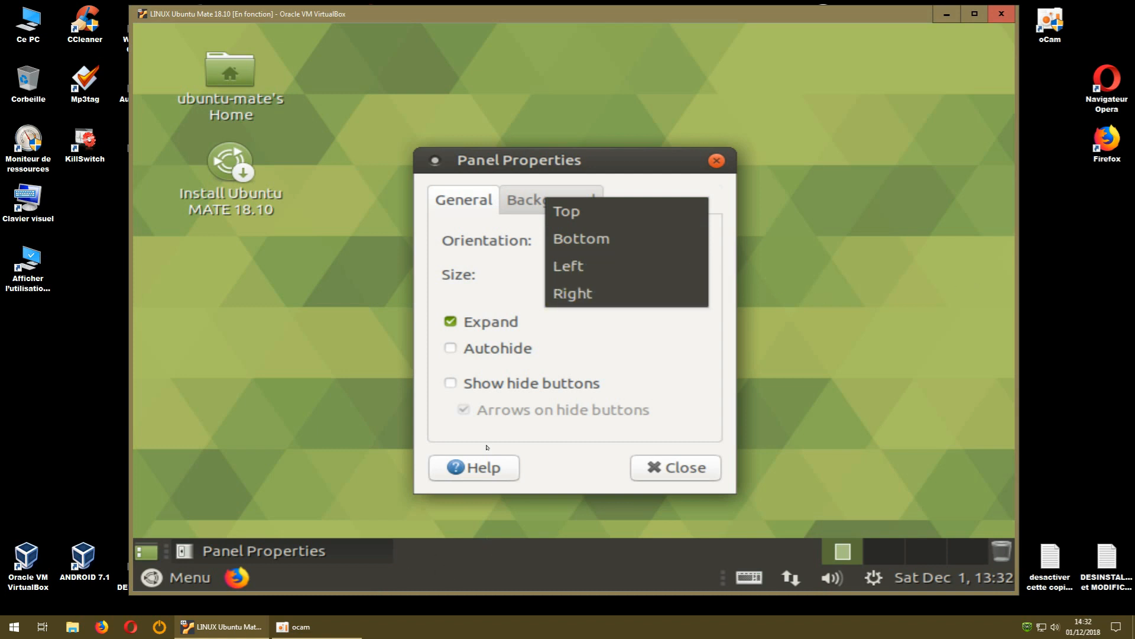
left_click(659, 469)
left_click(659, 468)
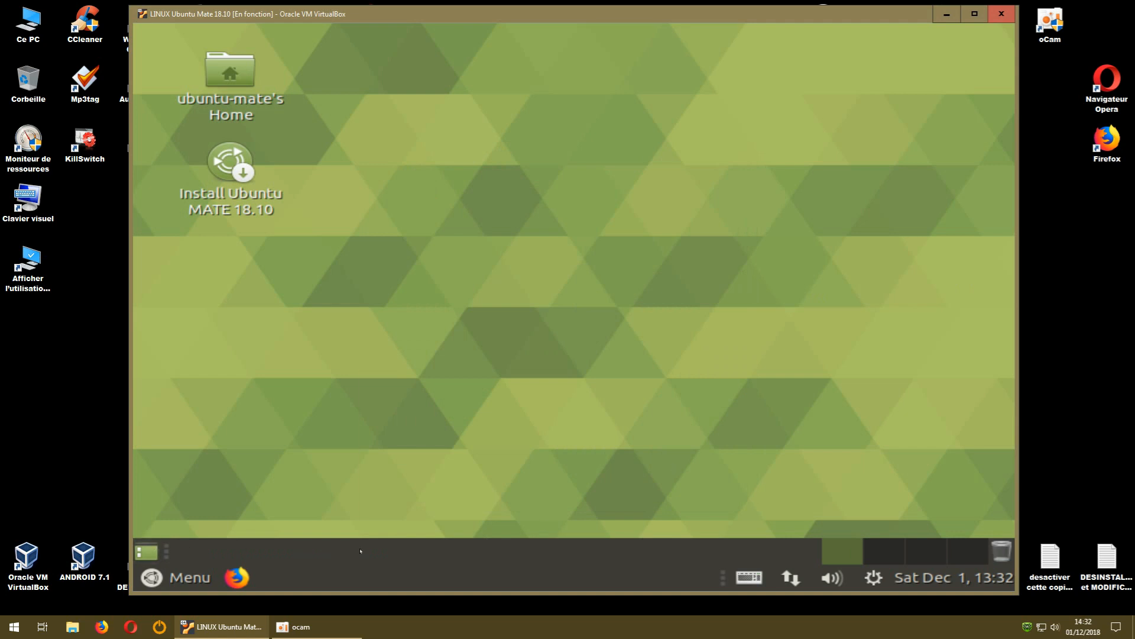
Delete the panel that holds the window list, workspace switcher and trash, and confirm the deletion
right_click(360, 551)
left_click(452, 451)
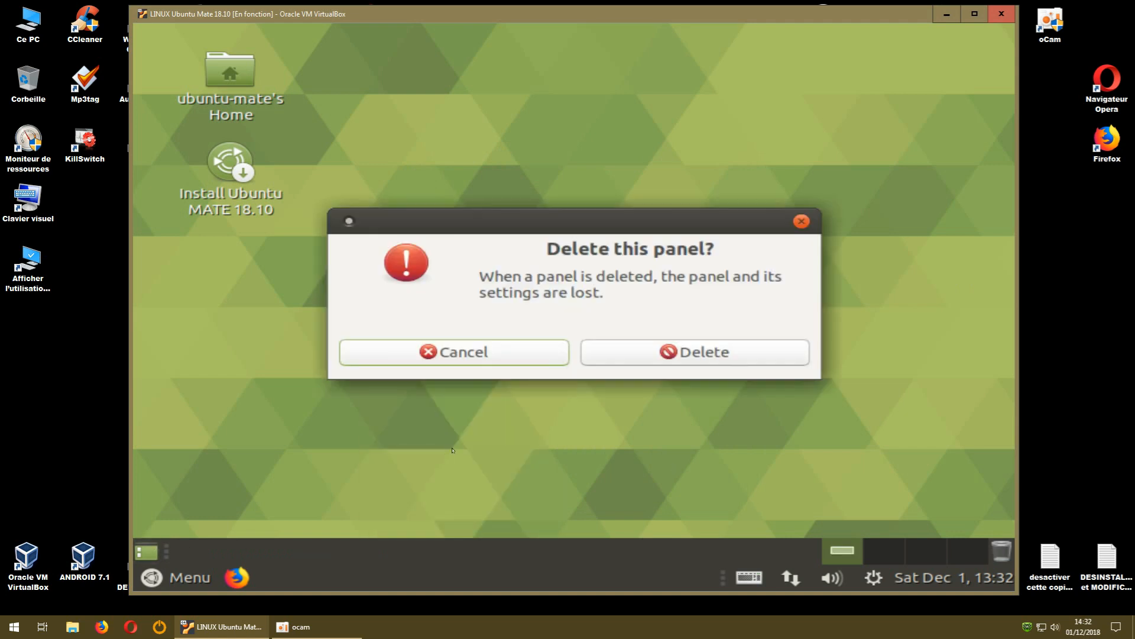
left_click(691, 350)
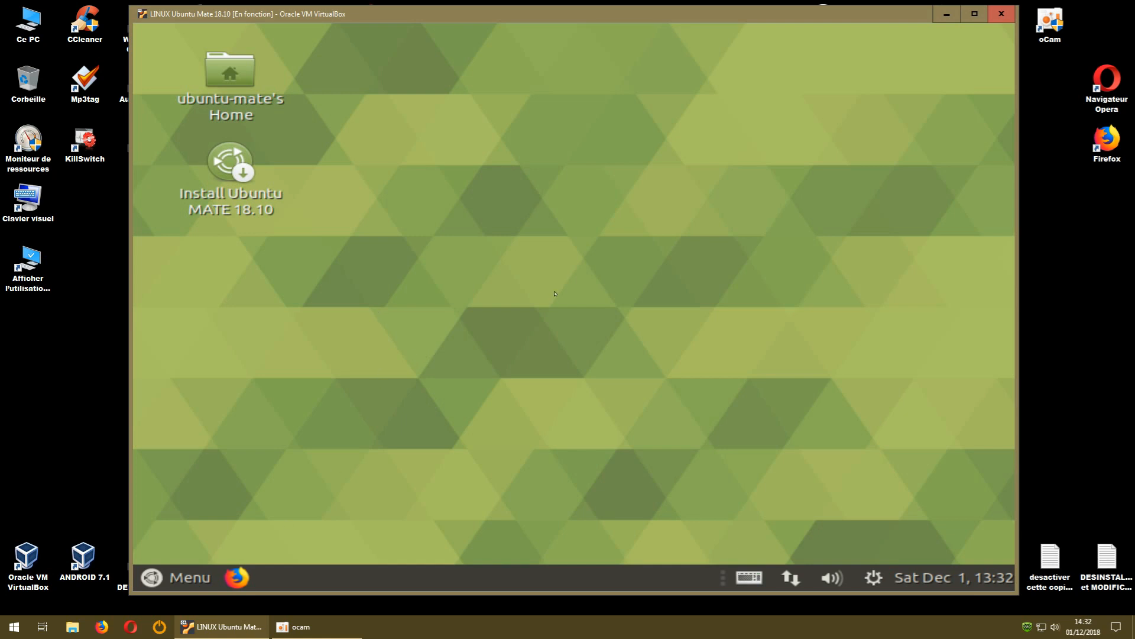
Set the display resolution to 1360 x 768, keep the new configuration and close Monitor Preferences
right_click(573, 281)
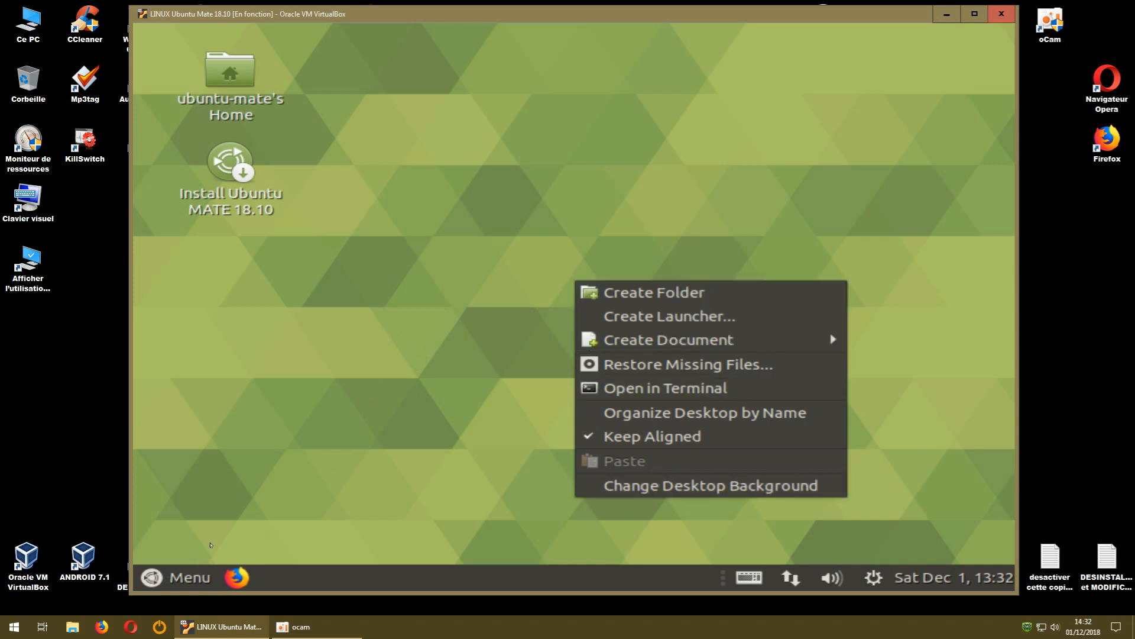
left_click(158, 578)
left_click(158, 578)
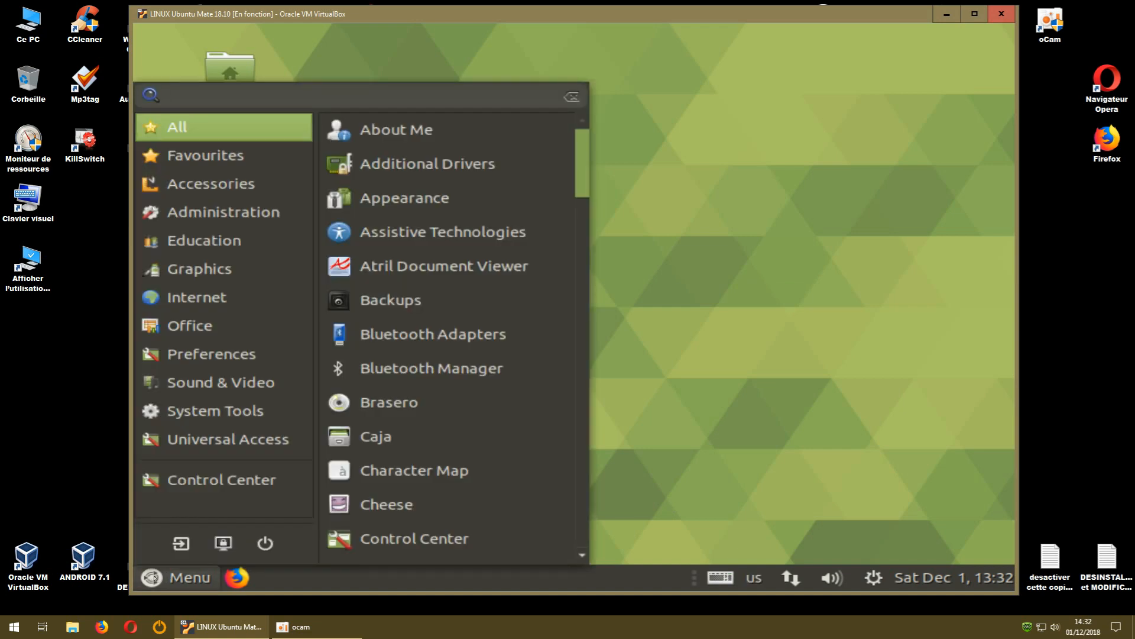
mouse_move(203, 367)
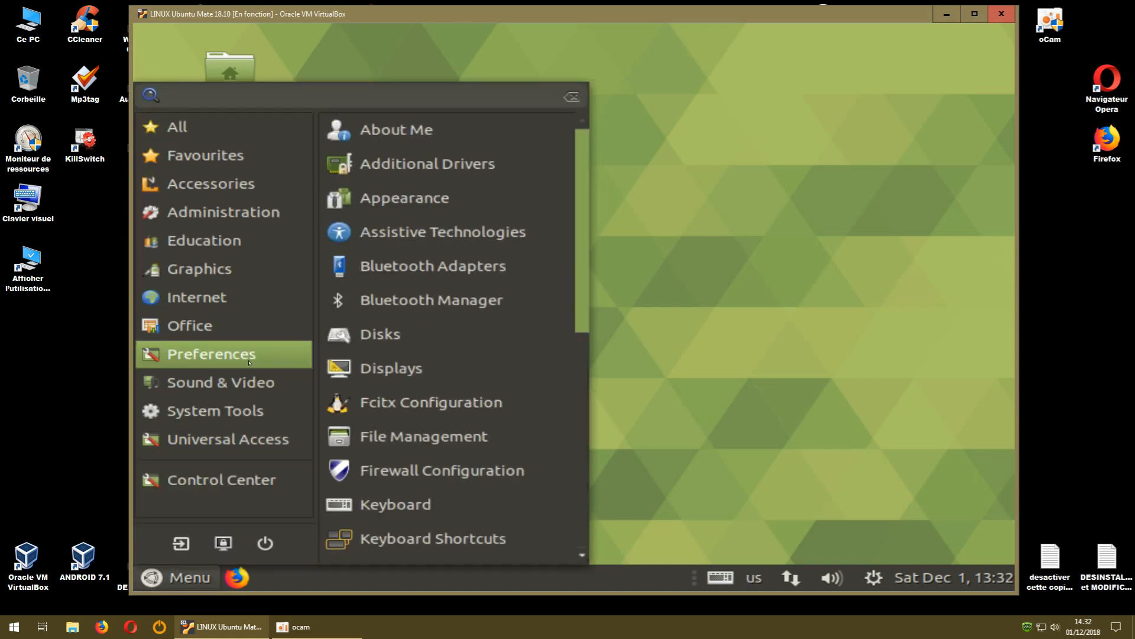
left_click(397, 370)
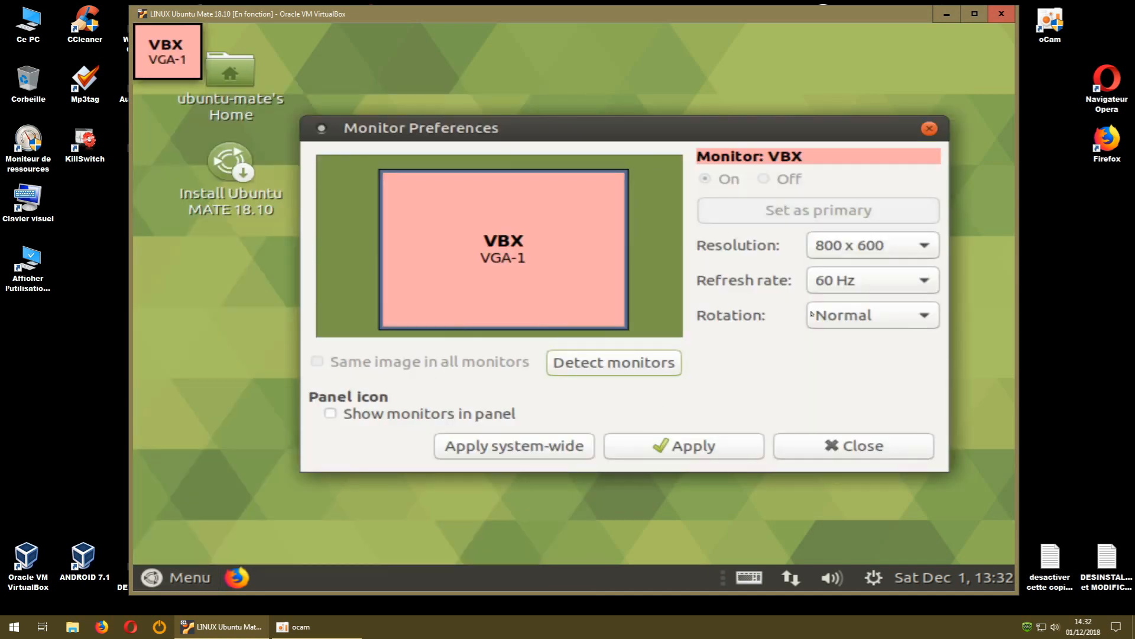
left_click(809, 246)
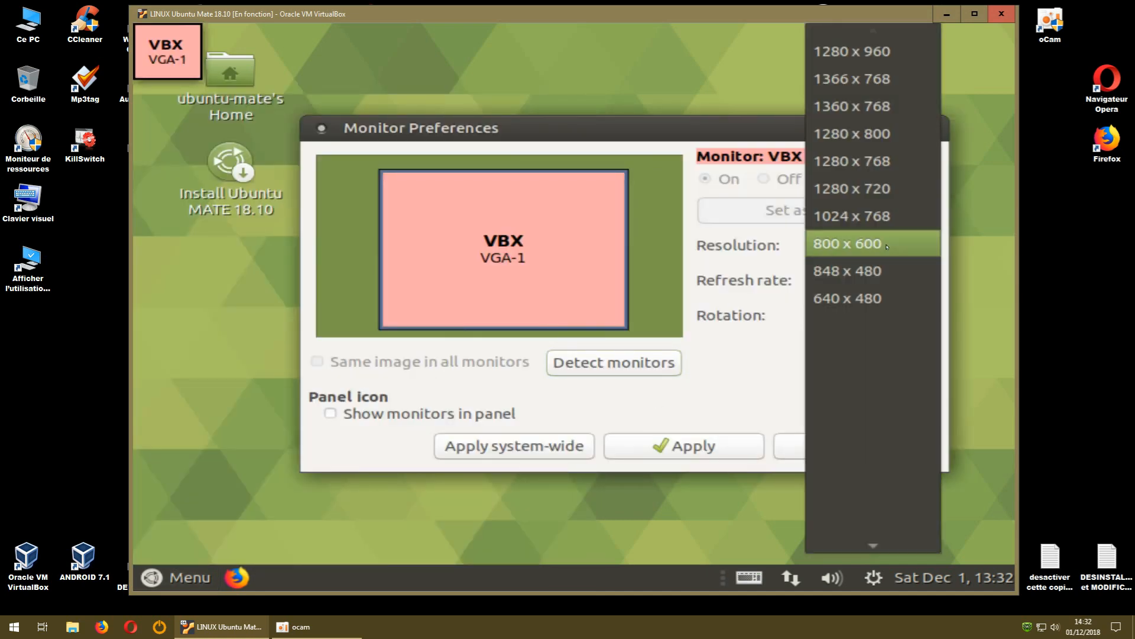
left_click(873, 106)
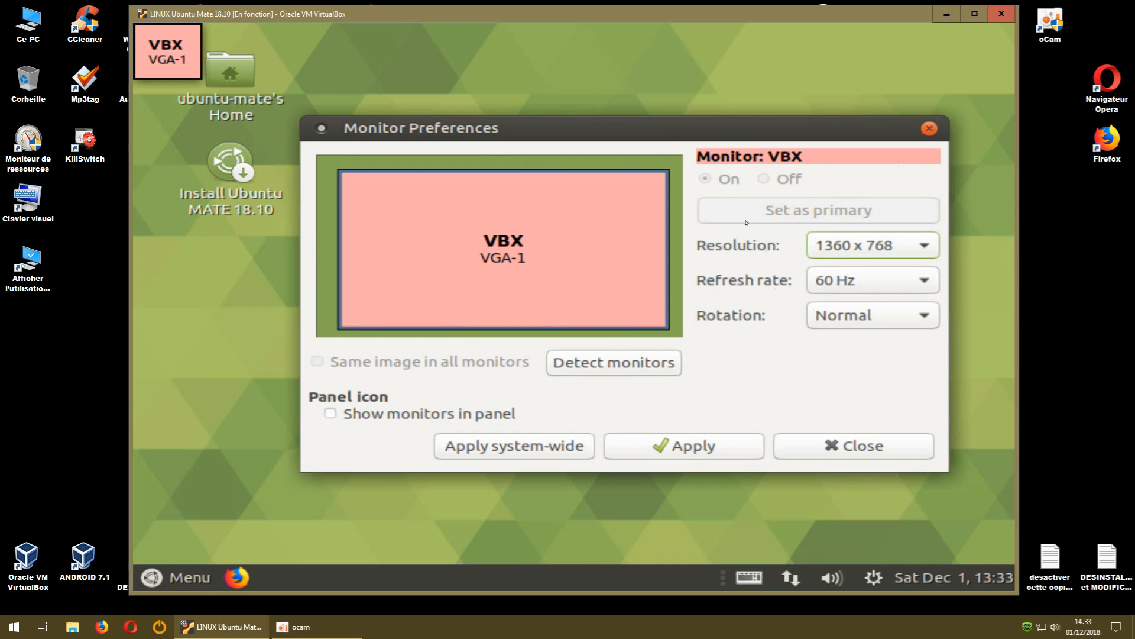
left_click(740, 448)
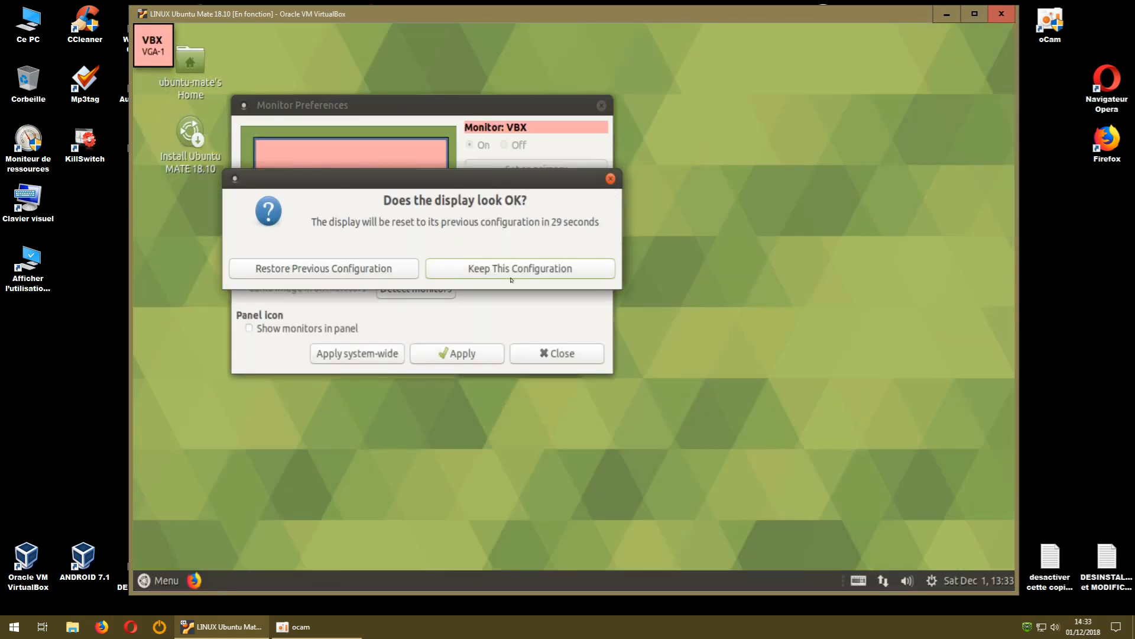
left_click(487, 271)
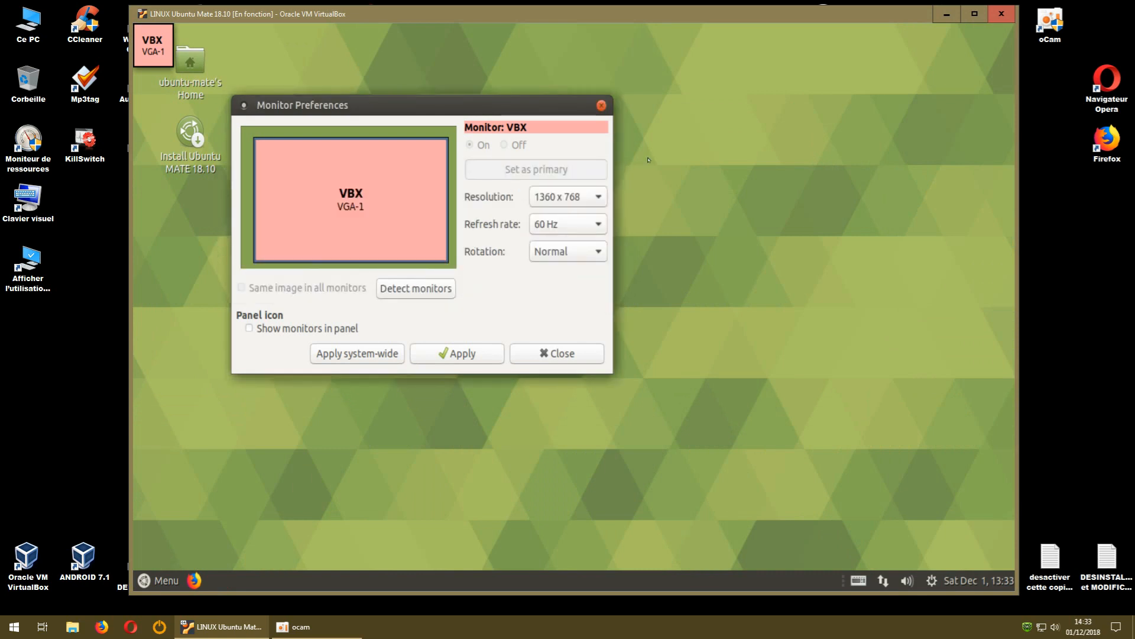
left_click(601, 106)
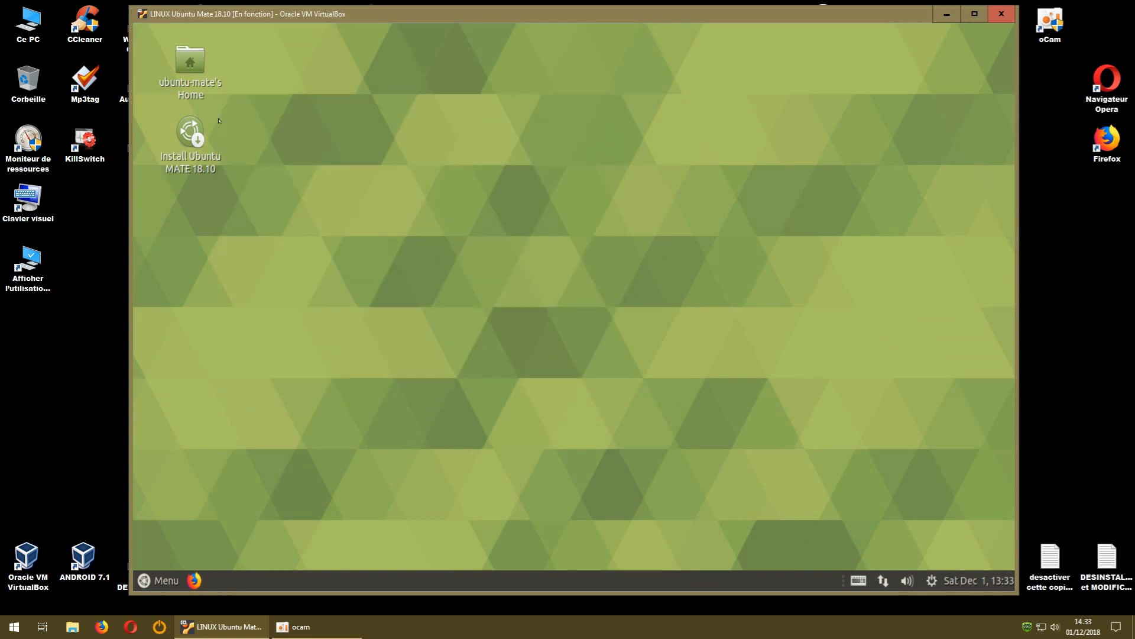
Change the desktop background to the grey wallpaper with the Ubuntu MATE logo and name, widening the preferences window to view the choices
right_click(455, 235)
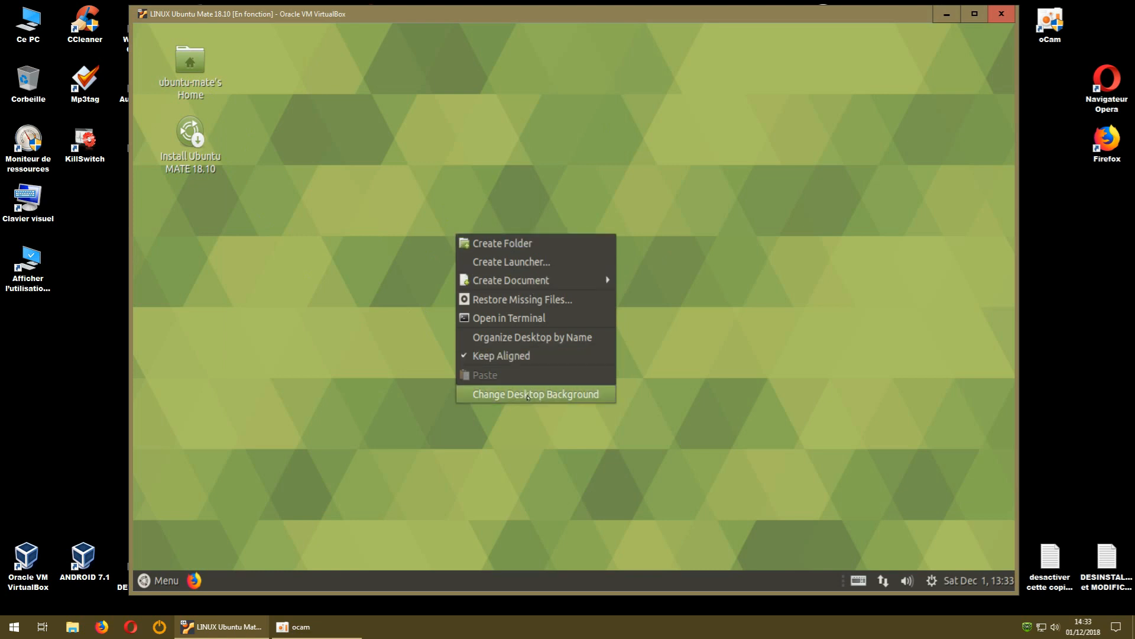
left_click(528, 395)
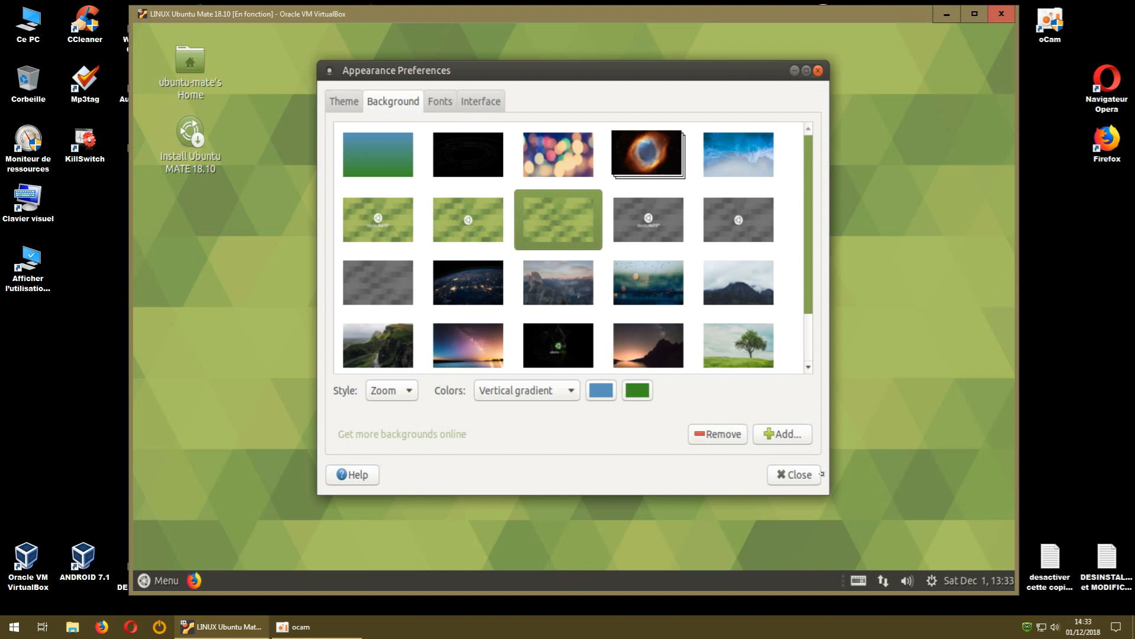
left_click_drag(822, 473, 983, 473)
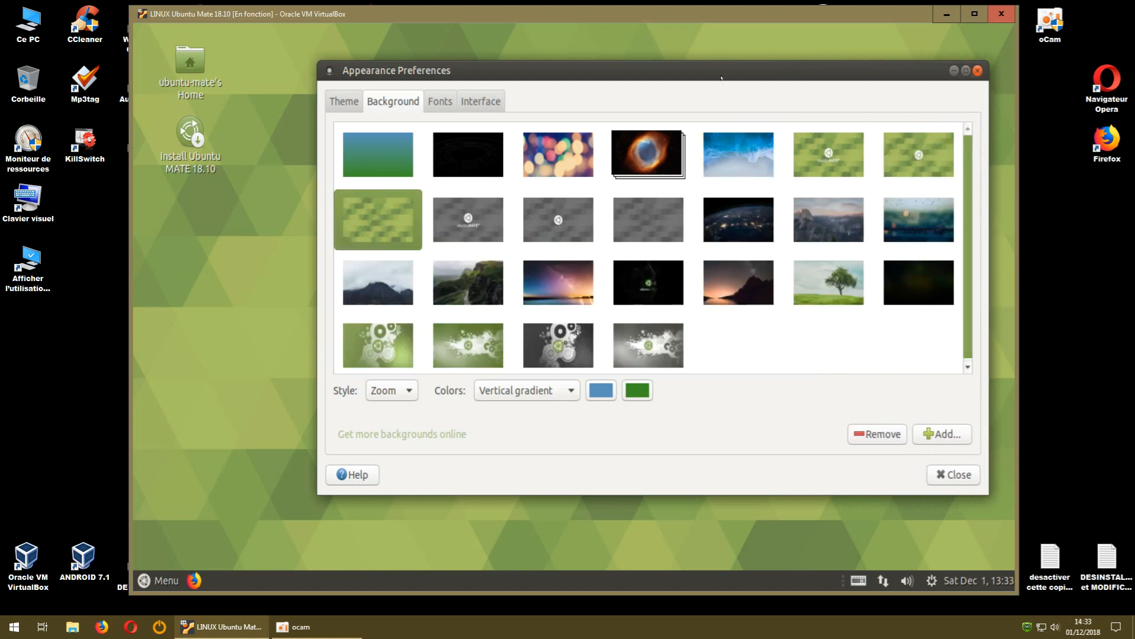
left_click_drag(722, 77, 632, 64)
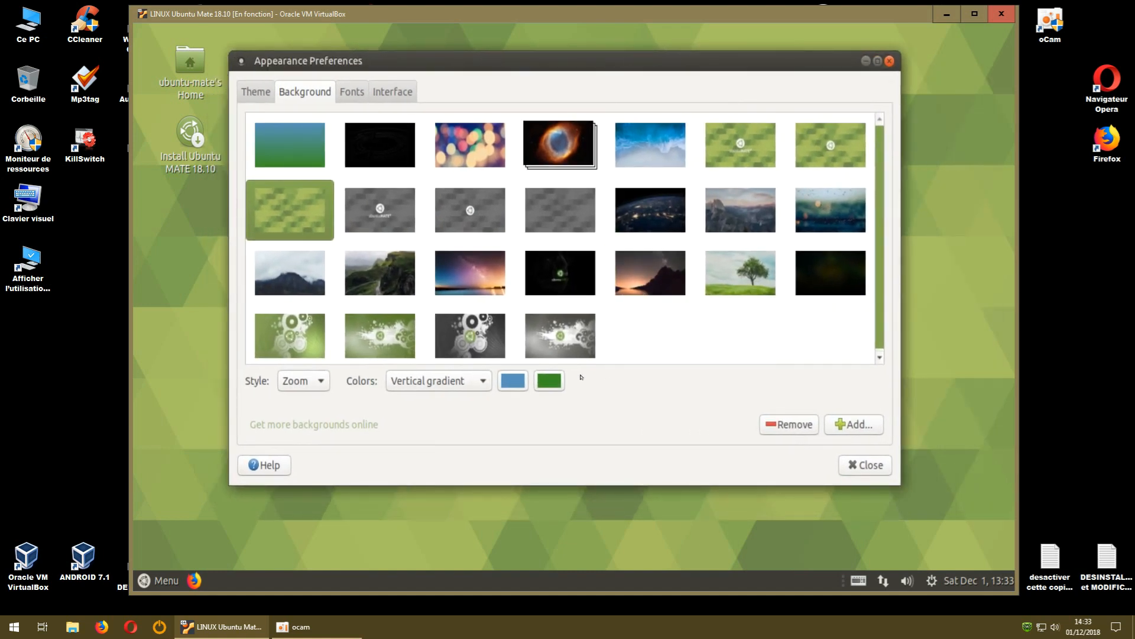
left_click(380, 212)
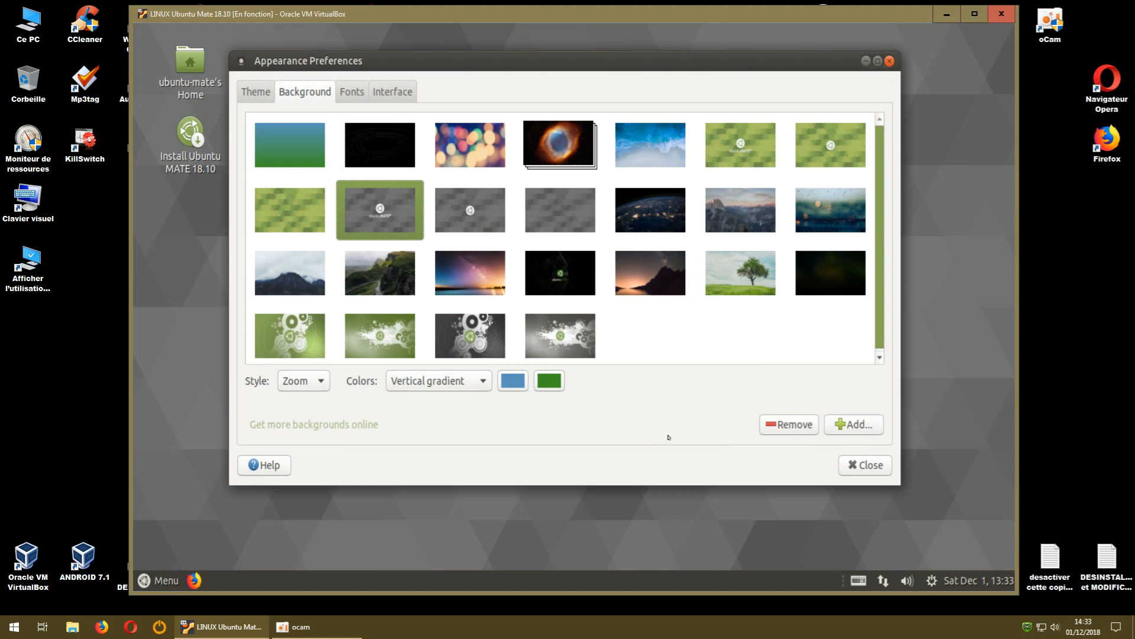
left_click(864, 466)
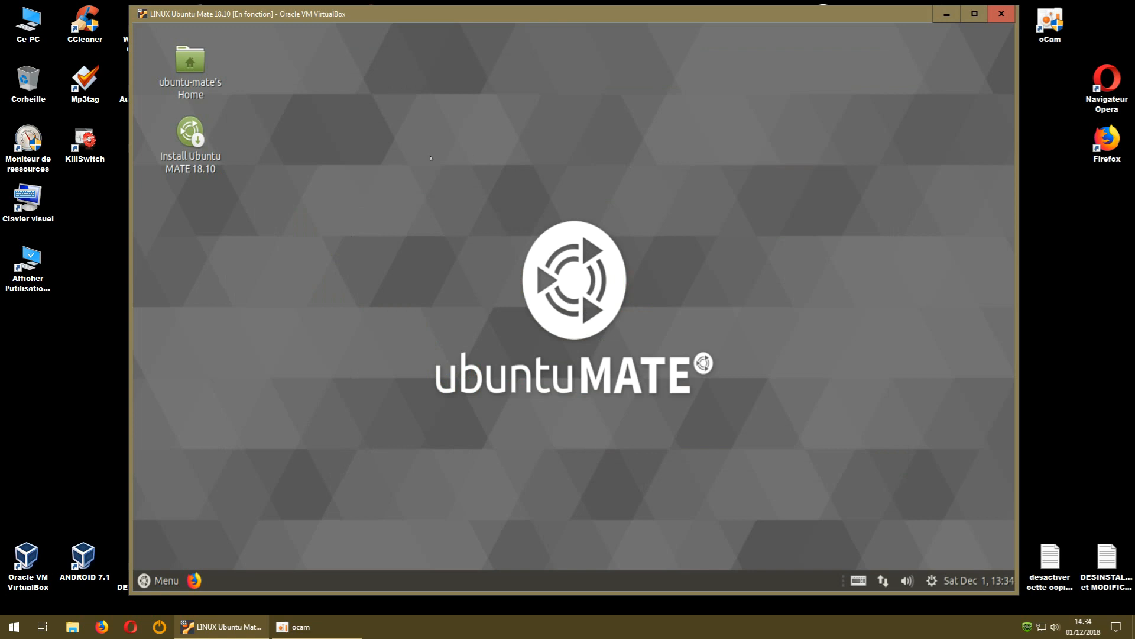
Launch the Ubuntu MATE 18.10 installer, choose Français as the installation language and continue to the keyboard layout page
left_click(184, 135)
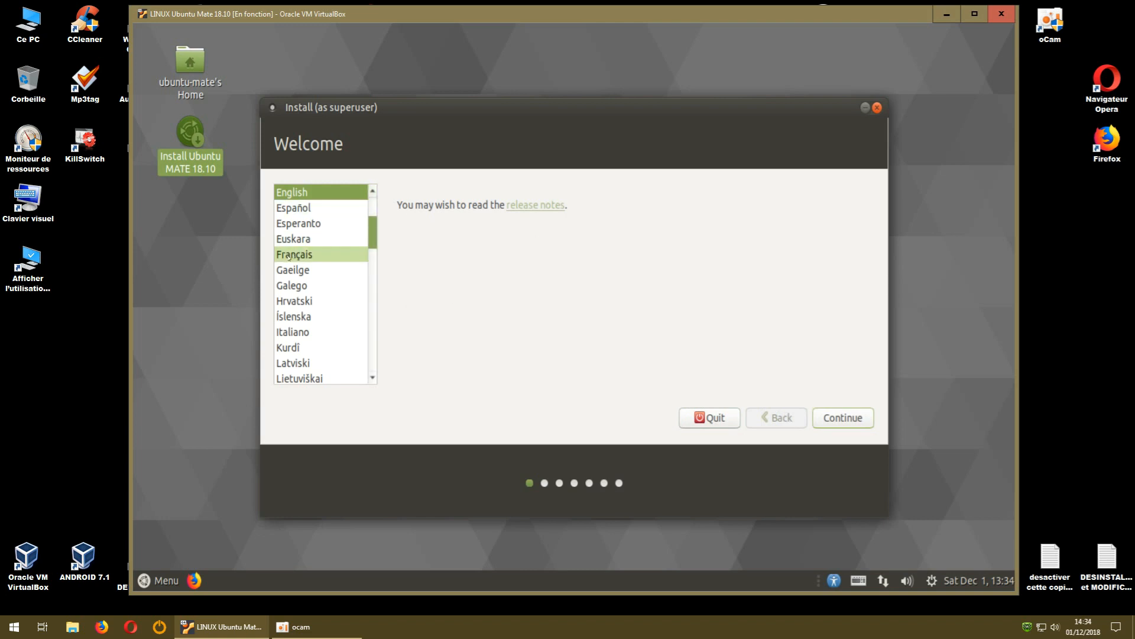
scroll(367, 241, "down", 6)
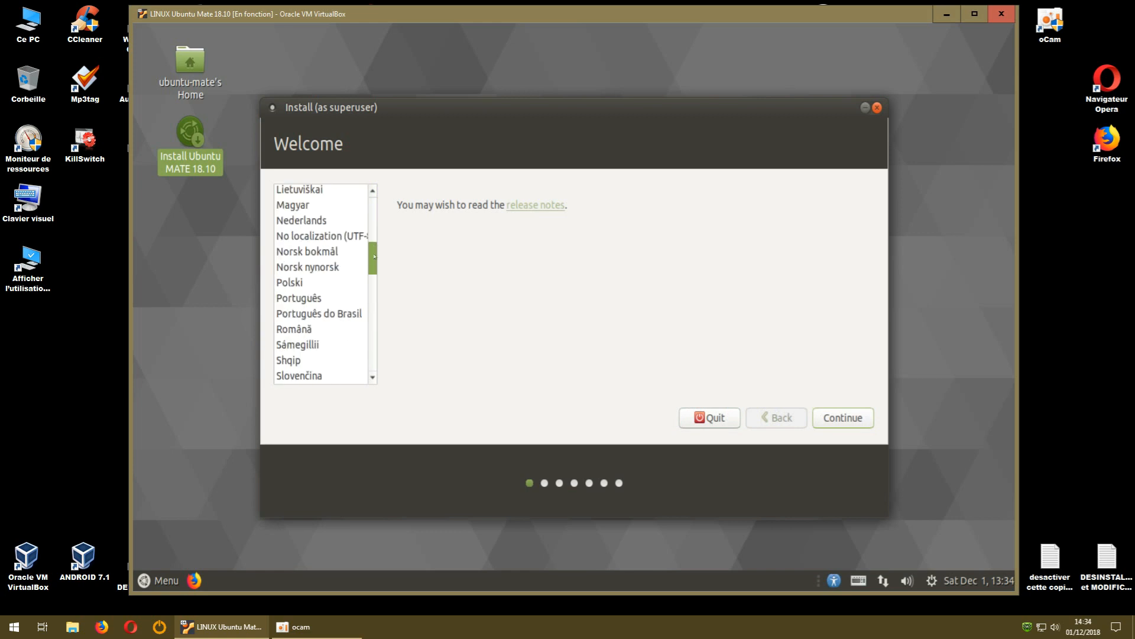
scroll(370, 237, "up", 10)
scroll(373, 230, "down", 1)
scroll(374, 230, "down", 3)
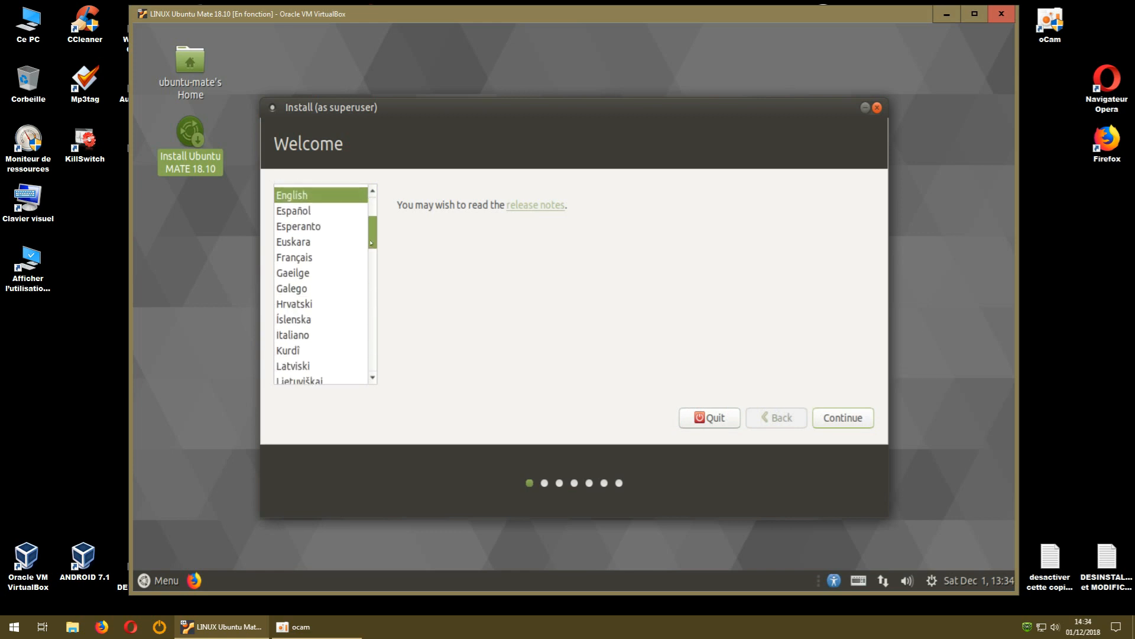
left_click(311, 258)
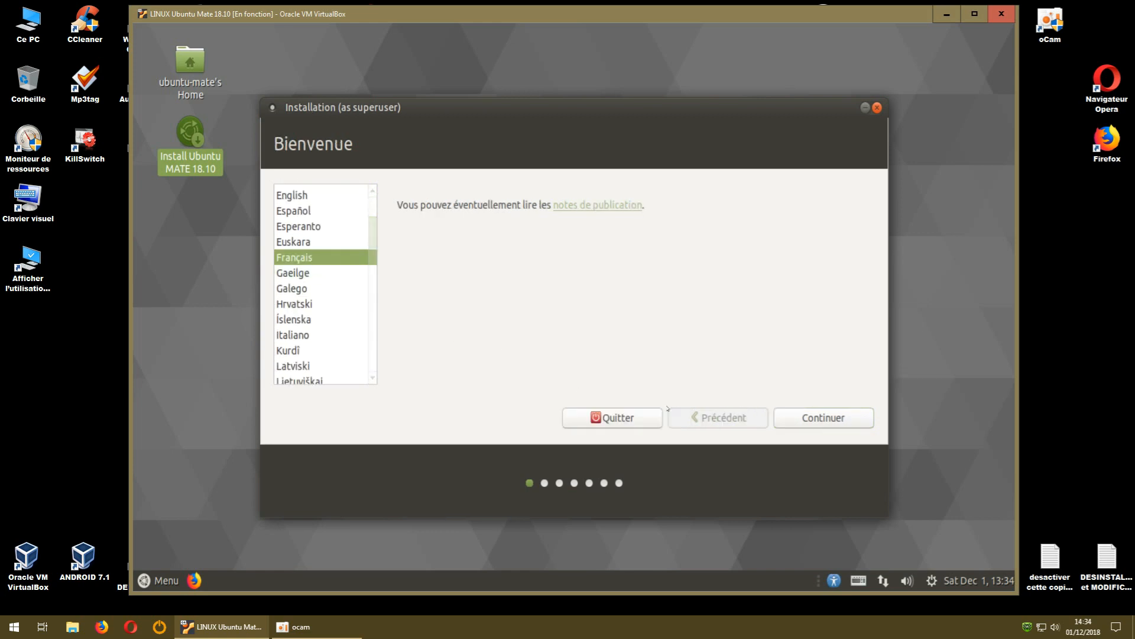
left_click(819, 417)
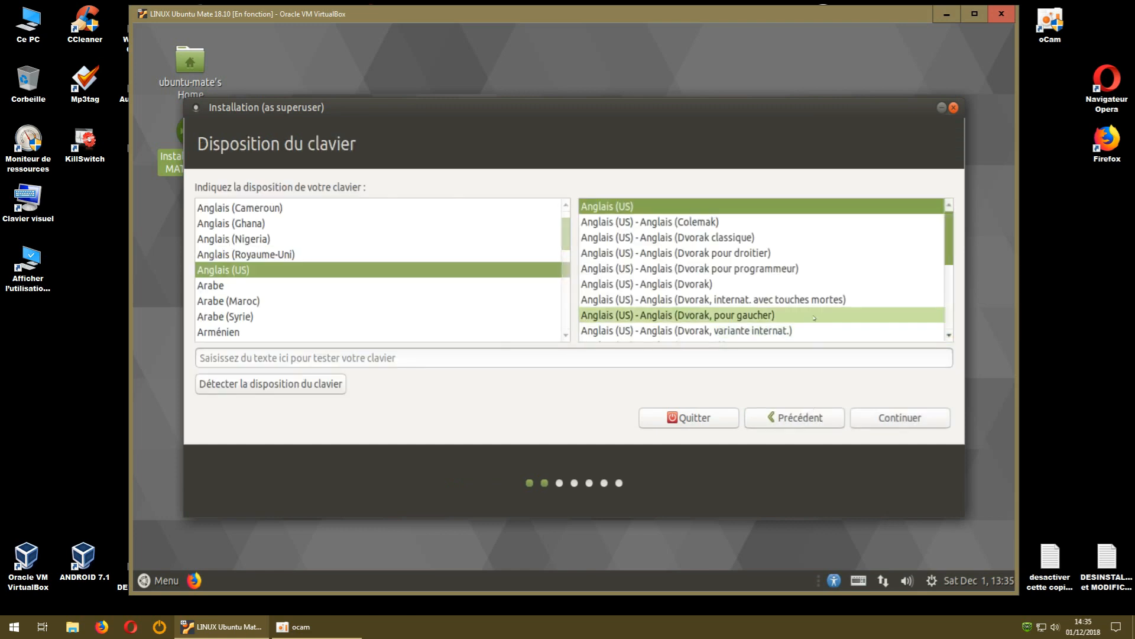
Select the French keyboard layout with the Français (azerty) variant and continue to the updates and other software page
scroll(347, 269, "down", 5)
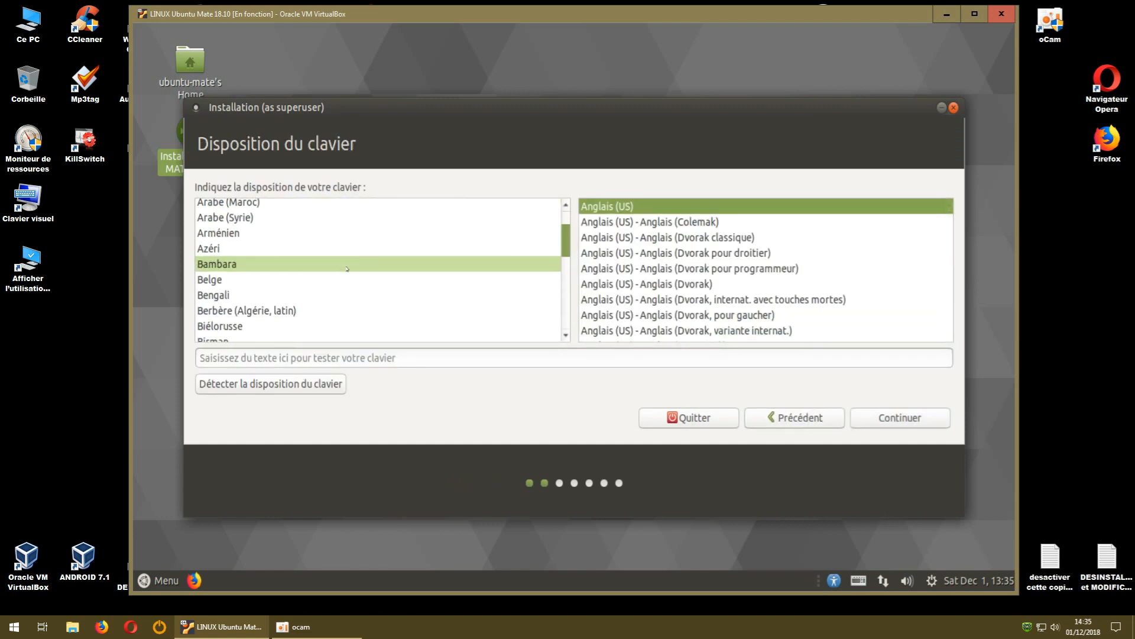
scroll(348, 268, "down", 3)
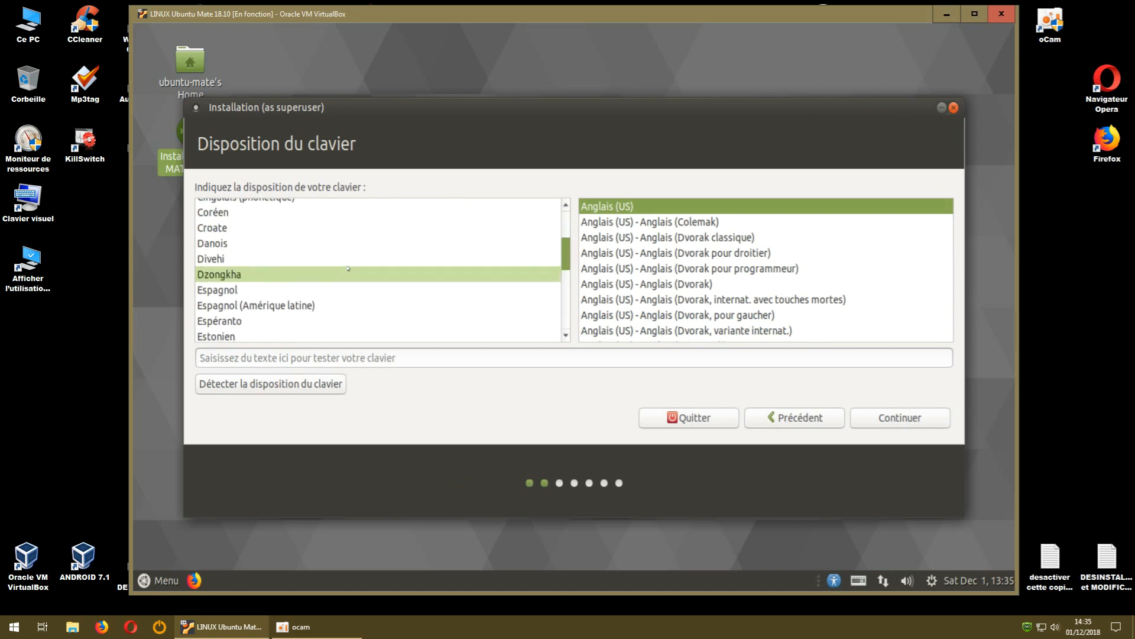
scroll(348, 268, "down", 2)
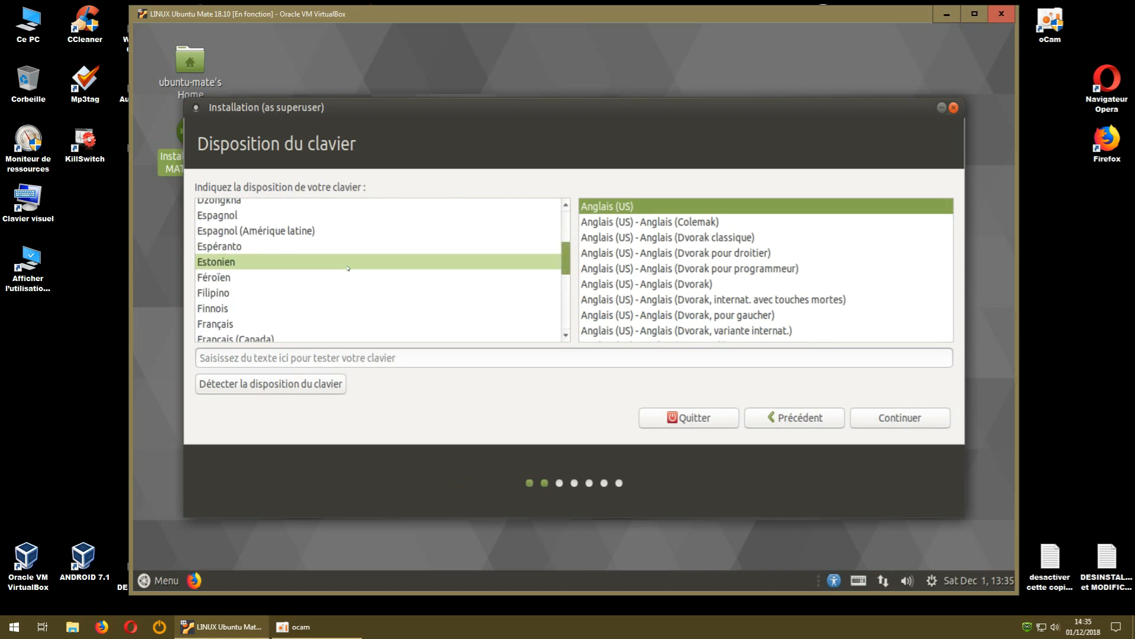
left_click(243, 325)
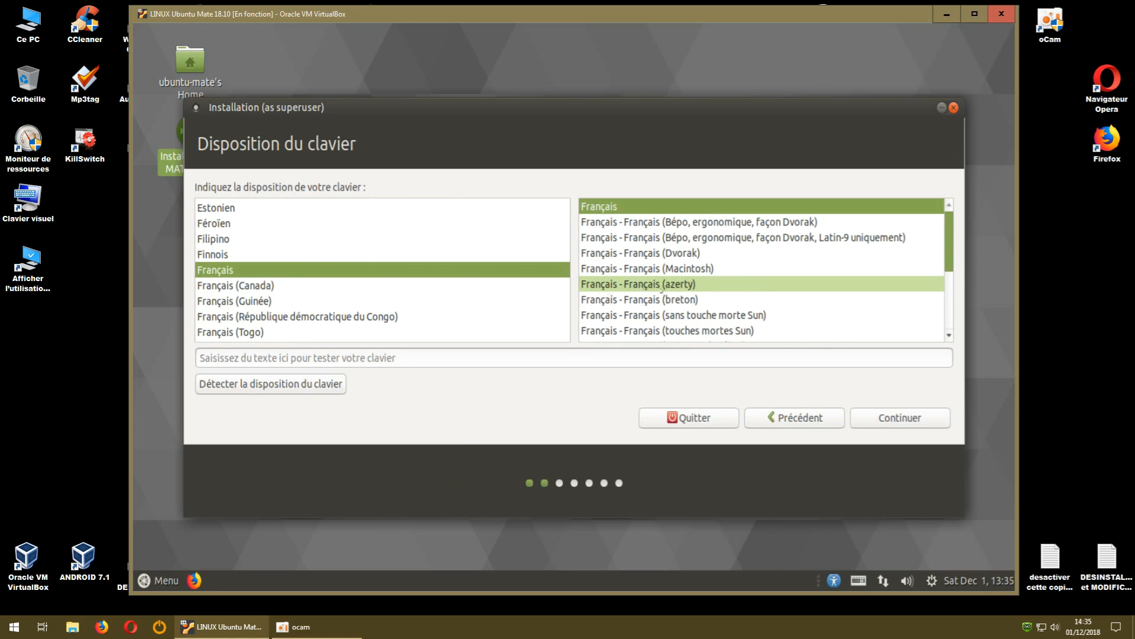
left_click(621, 285)
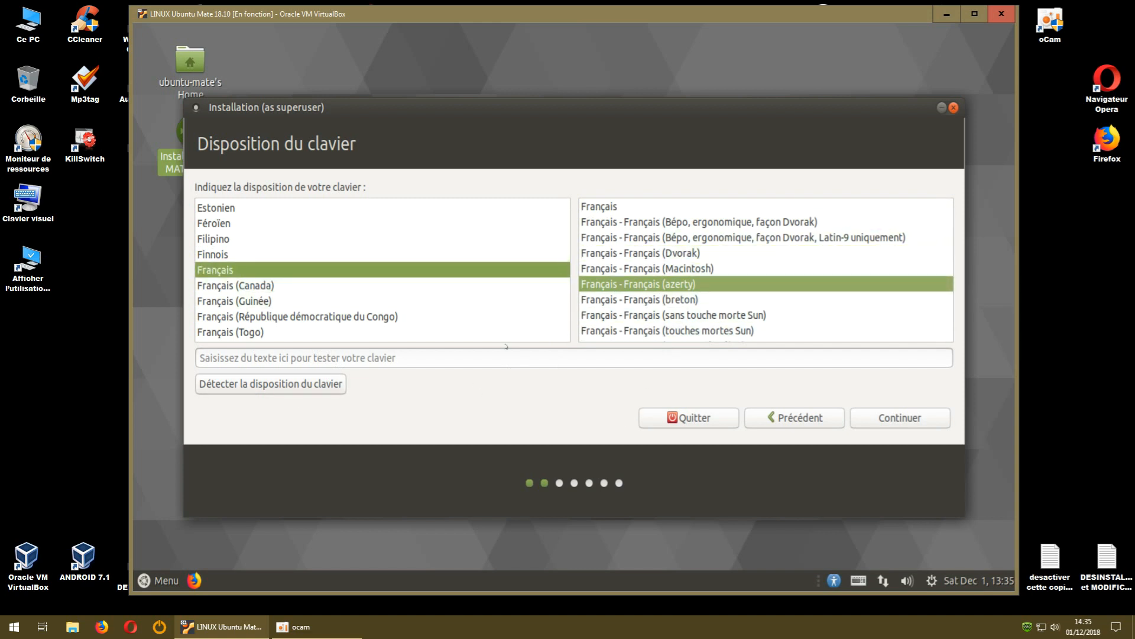
left_click(894, 417)
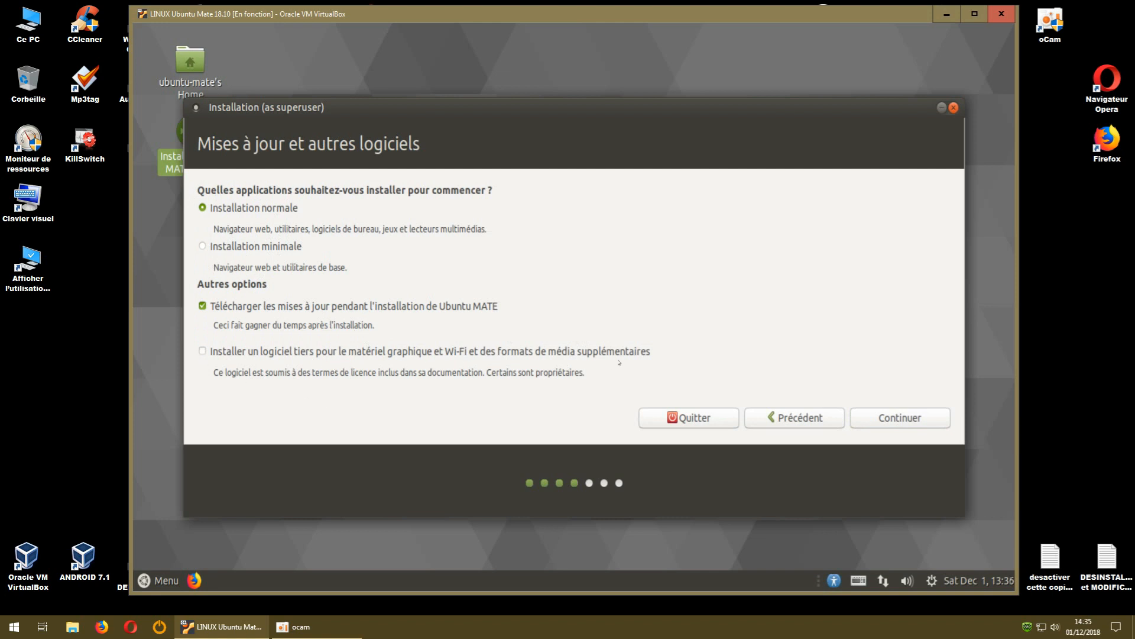
Include third-party graphics, Wi-Fi and media format software, and start the installation that erases the disk, confirming the disk changes
left_click(202, 351)
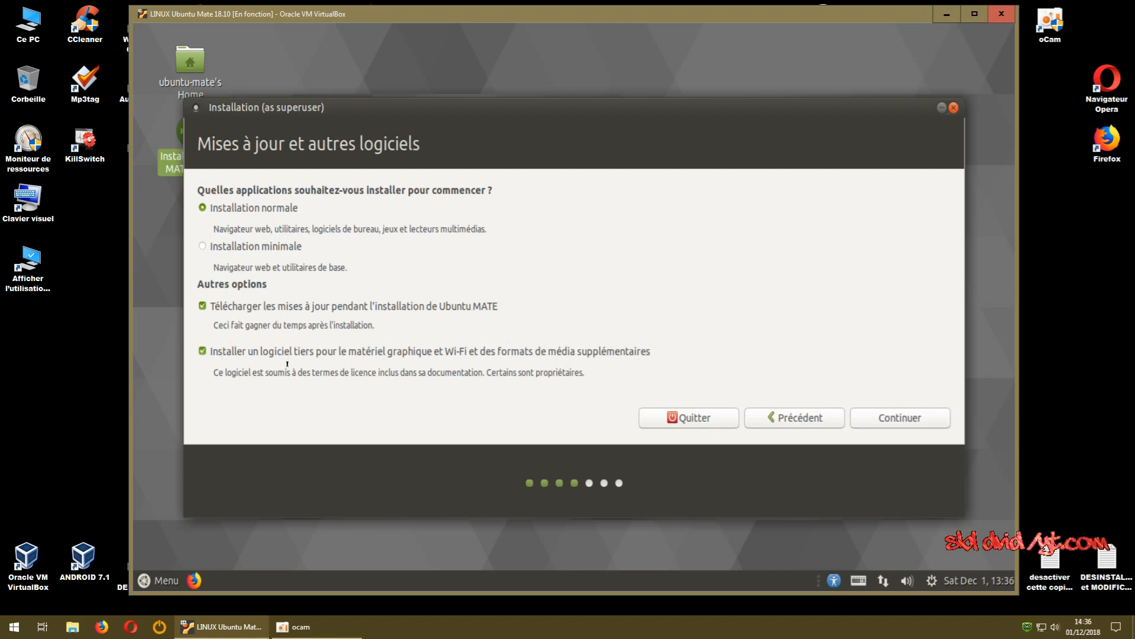
left_click(886, 416)
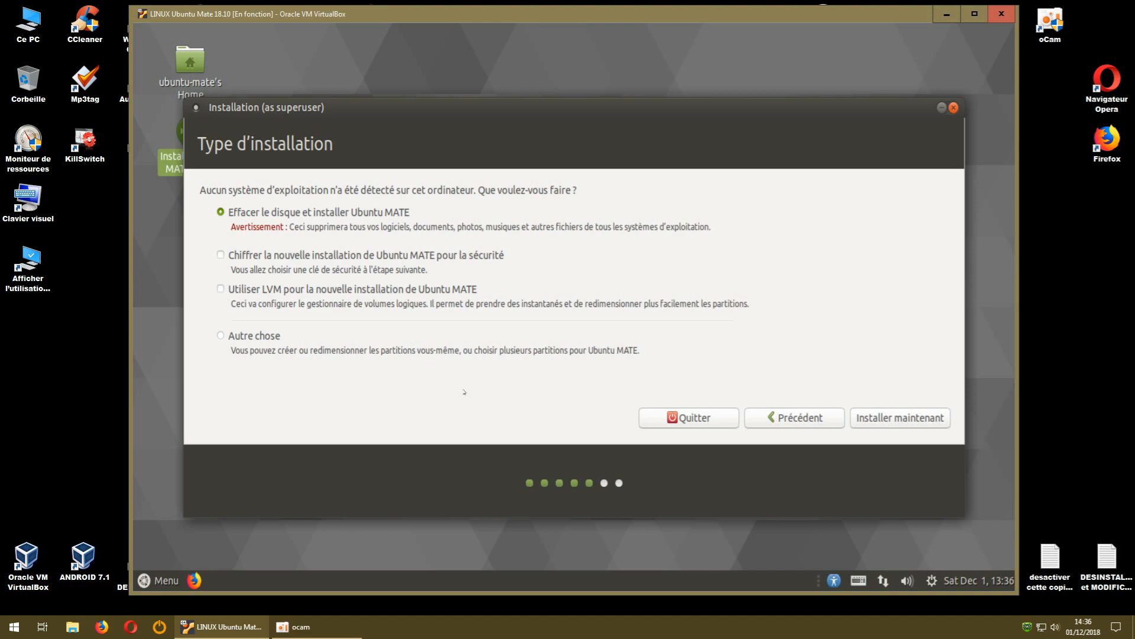
left_click(869, 415)
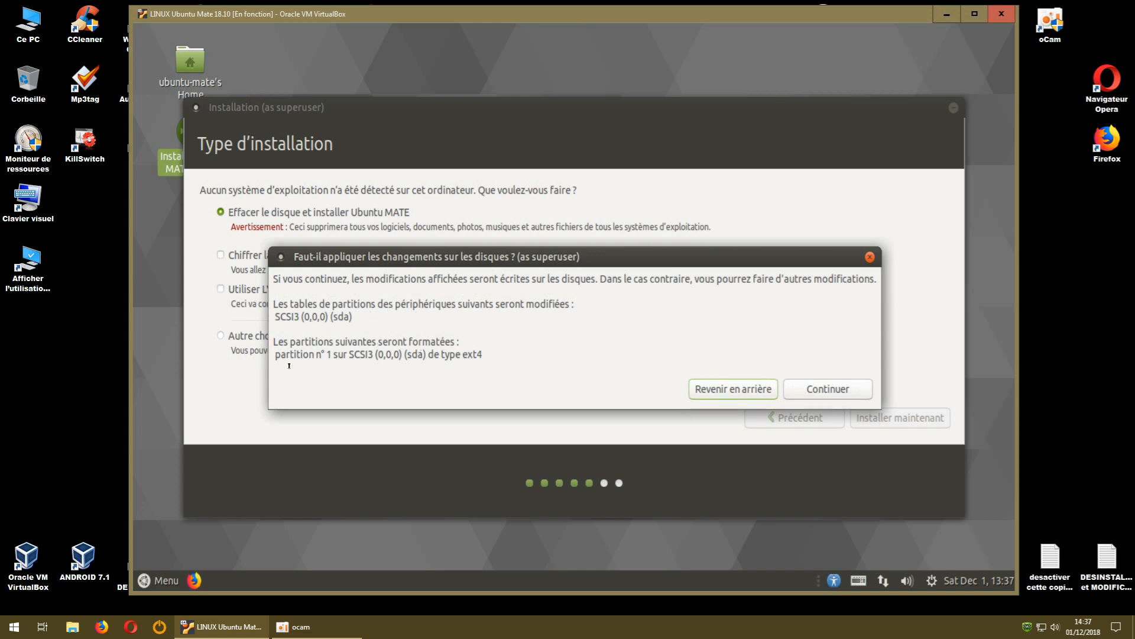
left_click(816, 387)
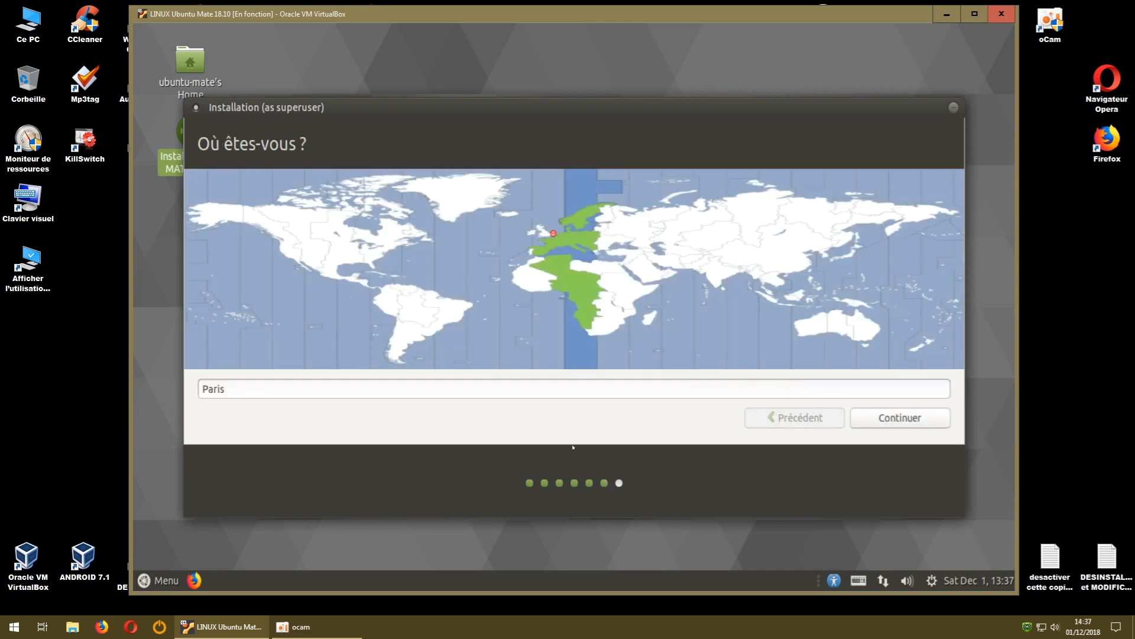
Accept Paris as the location and set the new account to log in automatically, moving the installer window up
left_click(878, 419)
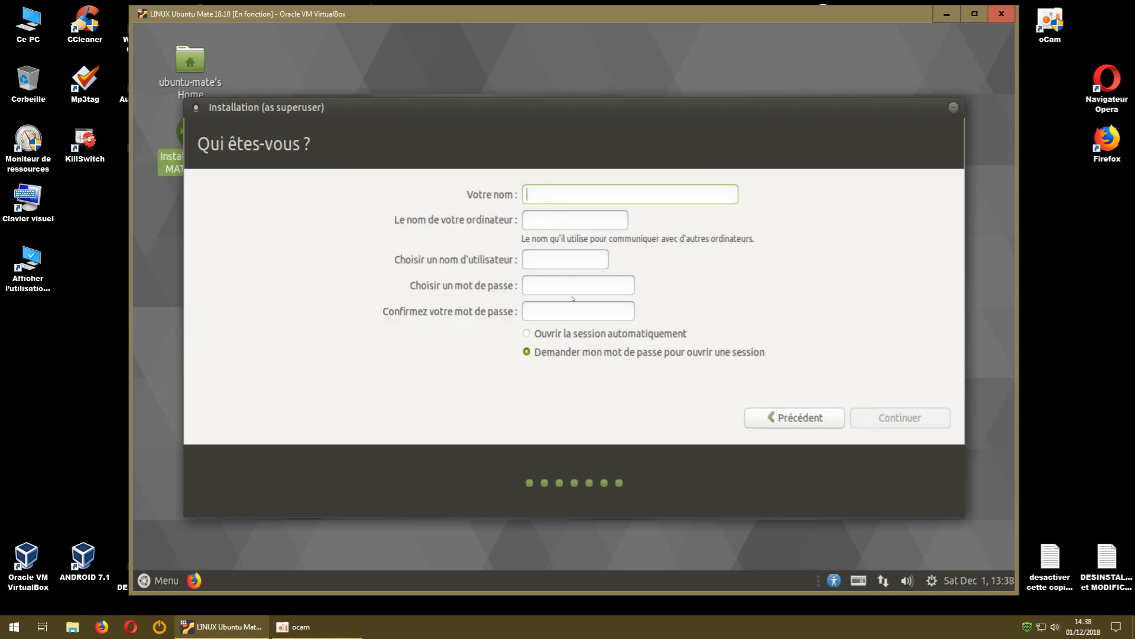
left_click(527, 334)
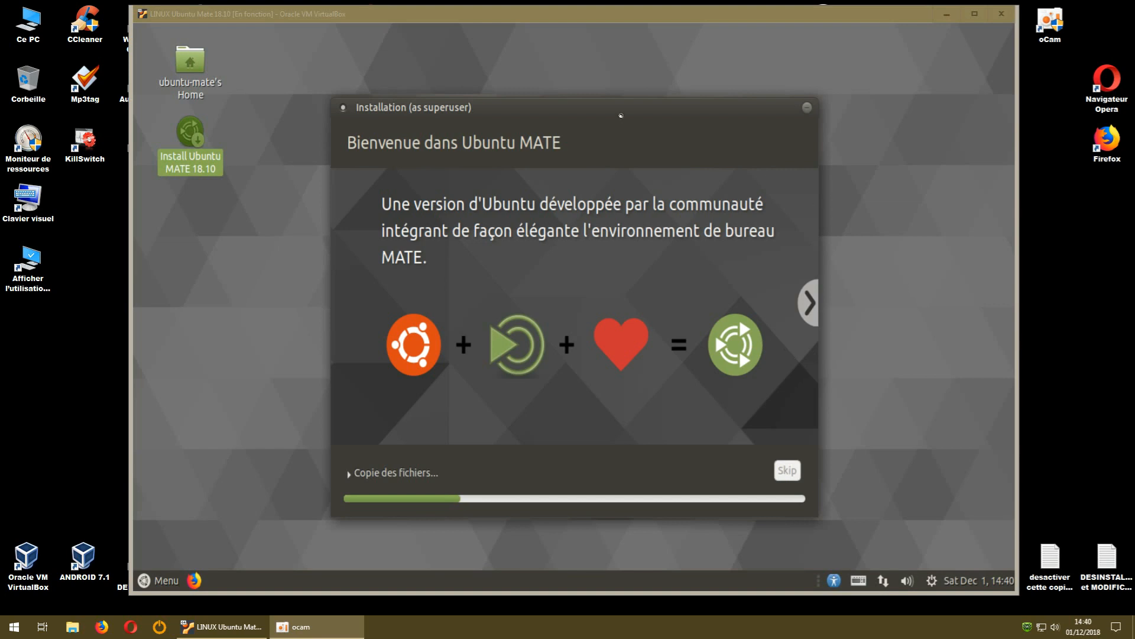
left_click_drag(615, 107, 611, 71)
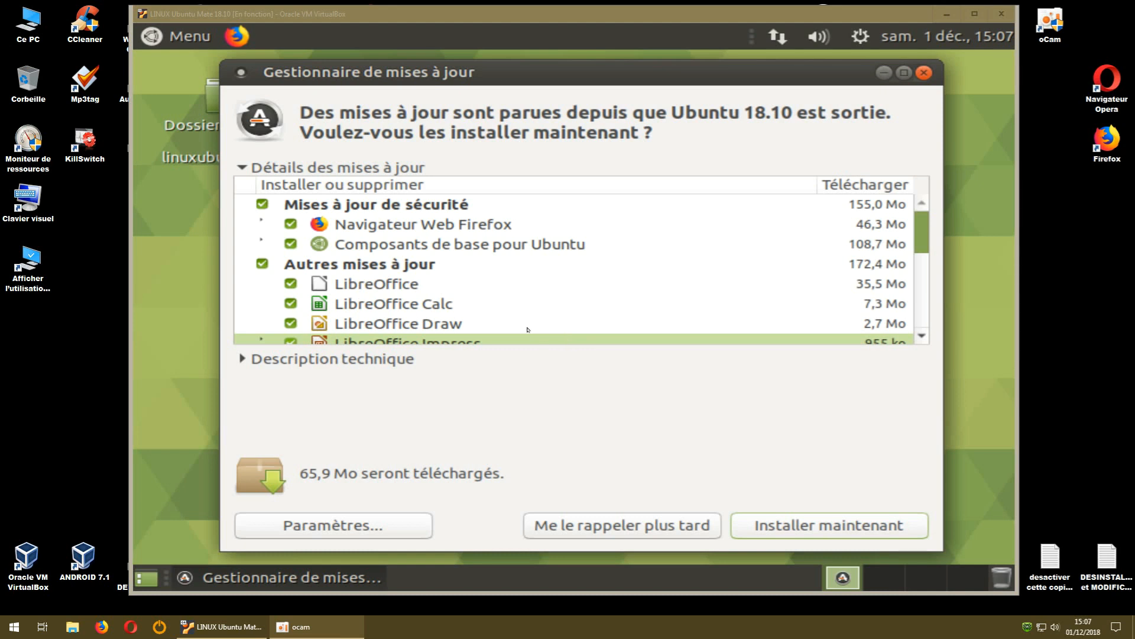
Exclude LibreOffice Impress, Math, Draw and Calc from the updates offered in Gestionnaire de mises à jour
left_click_drag(582, 72, 564, 69)
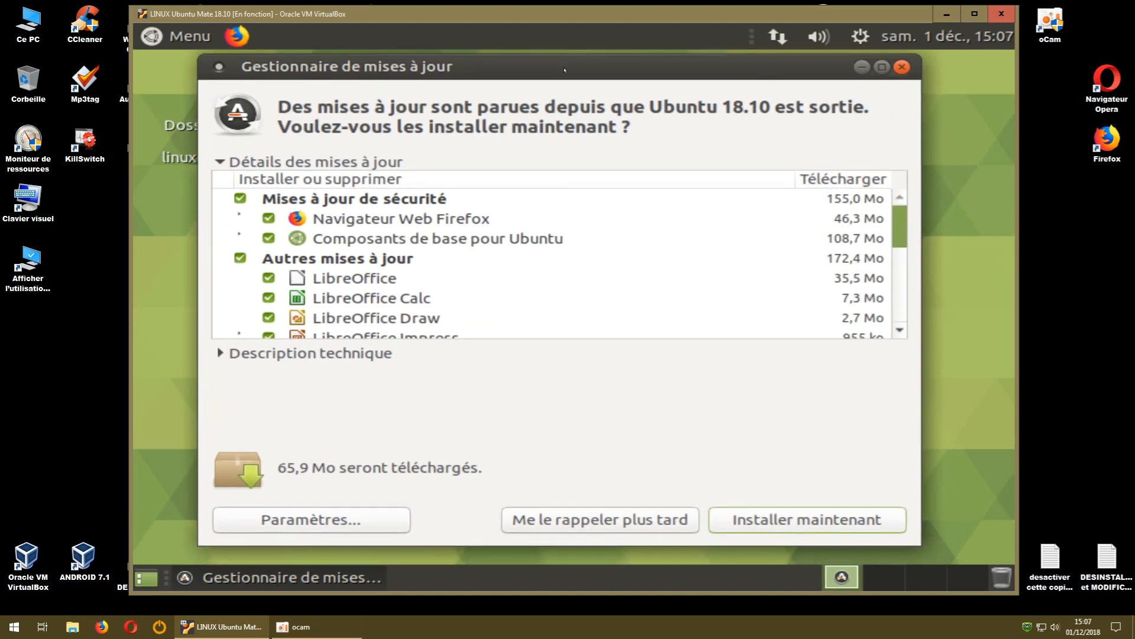
mouse_move(899, 247)
left_mouse_down()
mouse_move(901, 323)
mouse_move(908, 230)
left_mouse_up()
left_click_drag(900, 236, 895, 258)
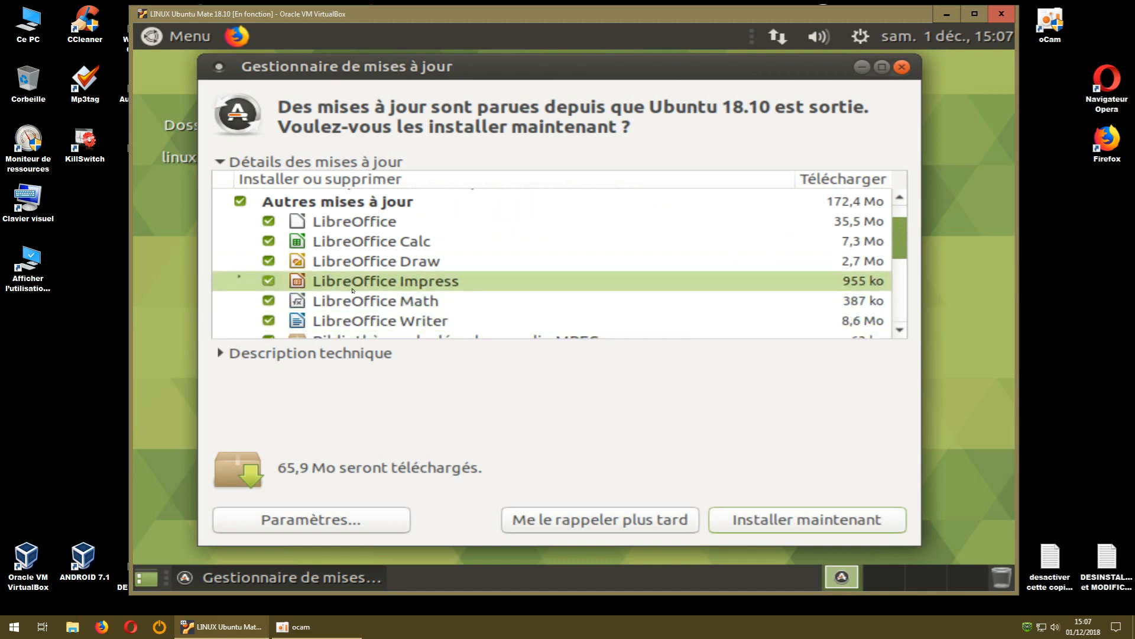
left_click(269, 281)
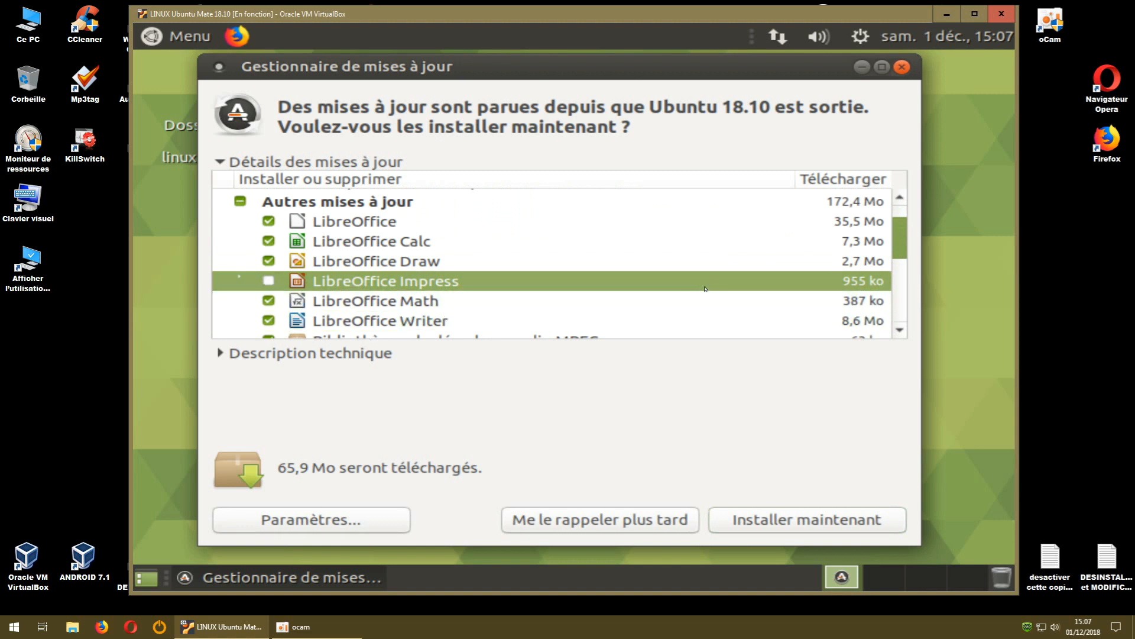
left_click(269, 300)
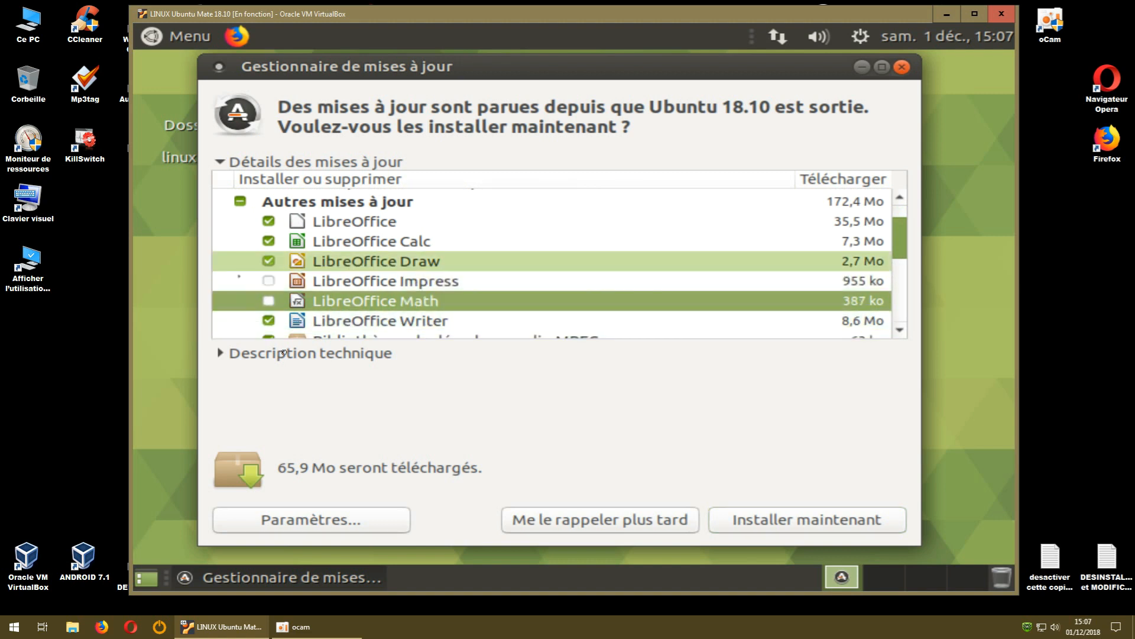
left_click(269, 261)
left_click(268, 241)
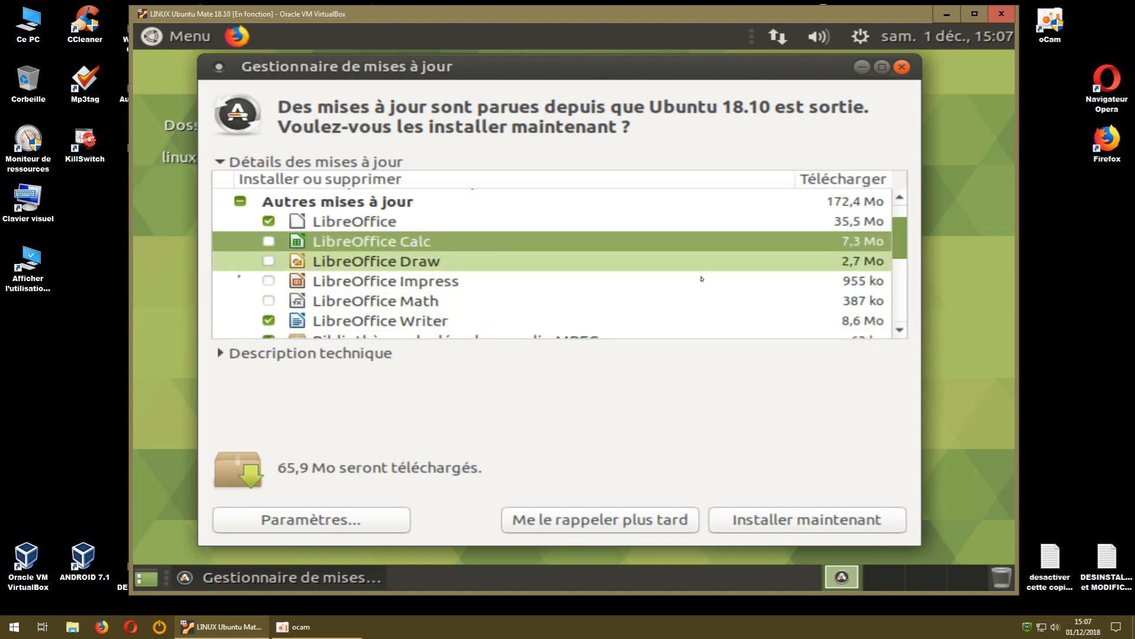
Review the remaining update entries and install the selected updates, authenticating with the account password
left_click(899, 328)
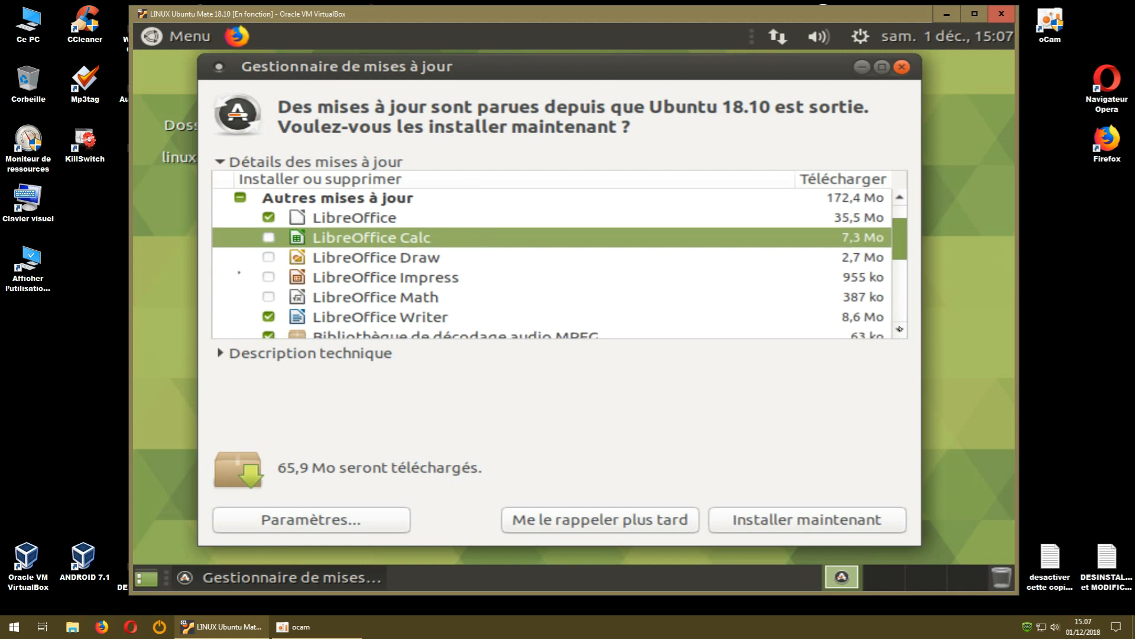
left_click(899, 328)
left_click(899, 329)
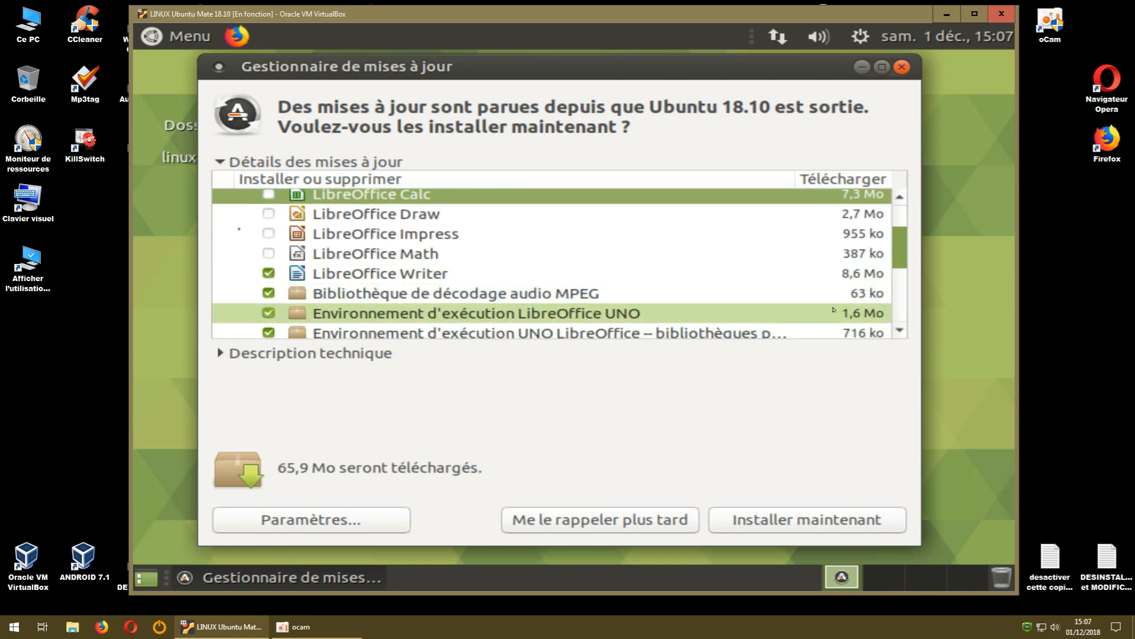
left_click_drag(900, 258, 901, 239)
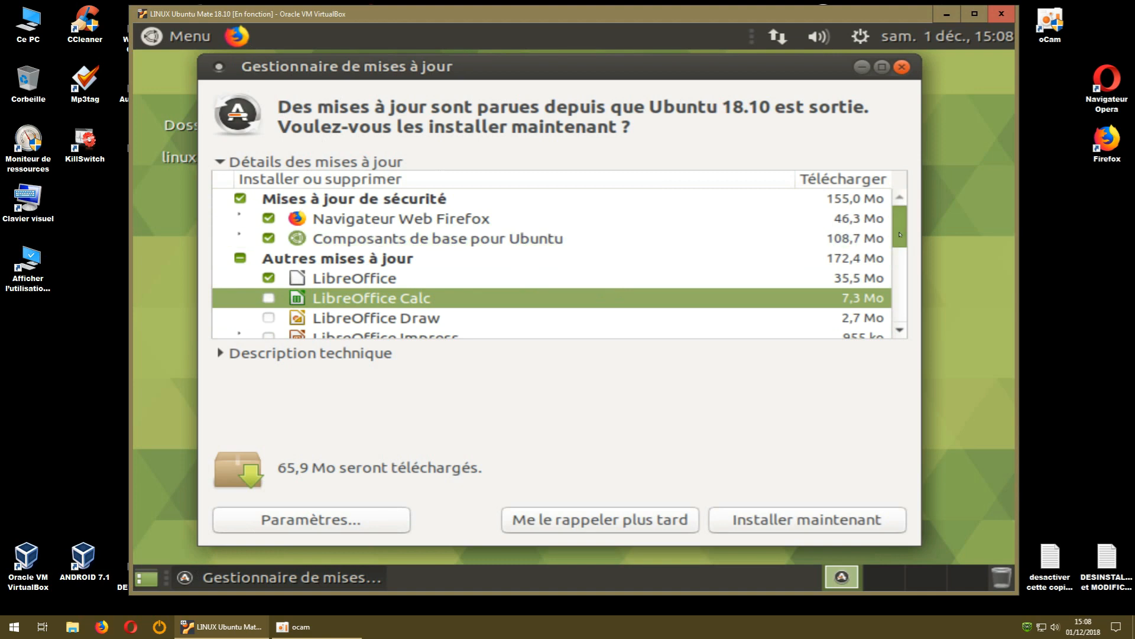
mouse_move(900, 234)
left_mouse_down()
mouse_move(901, 317)
mouse_move(900, 235)
left_mouse_up()
left_click(755, 519)
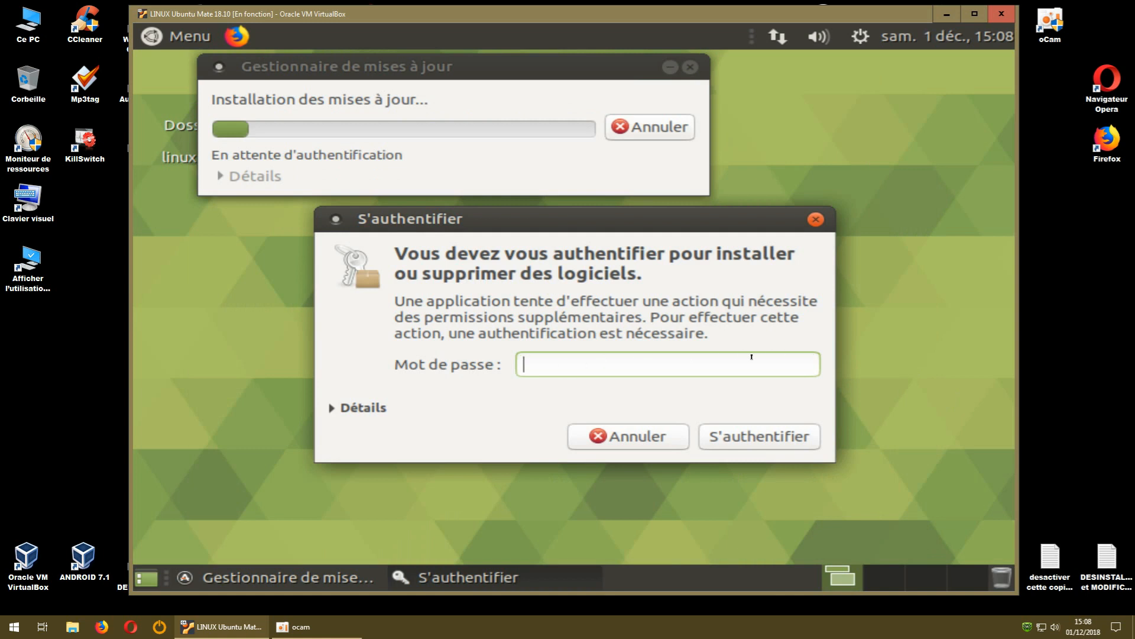
type("•••••")
left_click(729, 438)
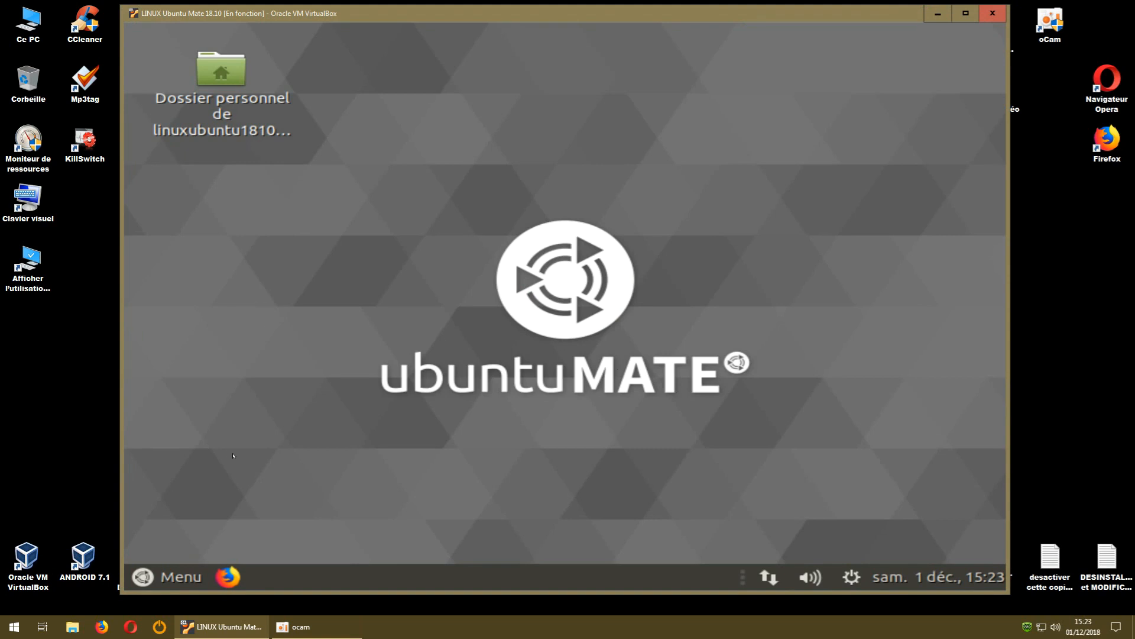
Look through the full application list in the main menu and widen the menu slightly
left_click(163, 577)
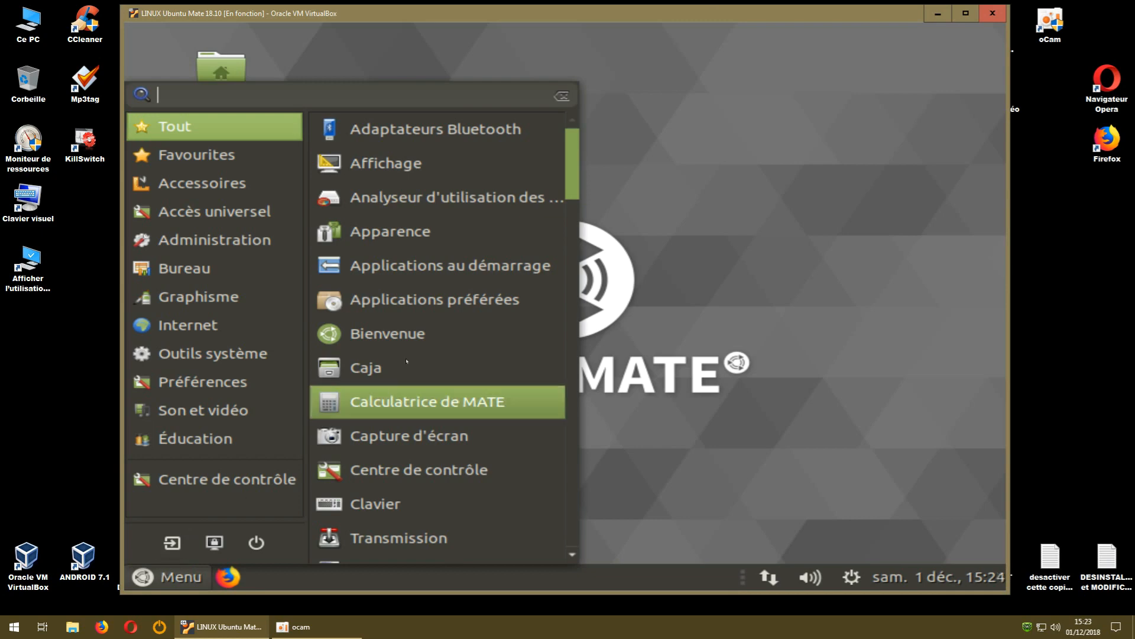
scroll(562, 522, "down", 10)
left_click_drag(562, 521, 547, 77)
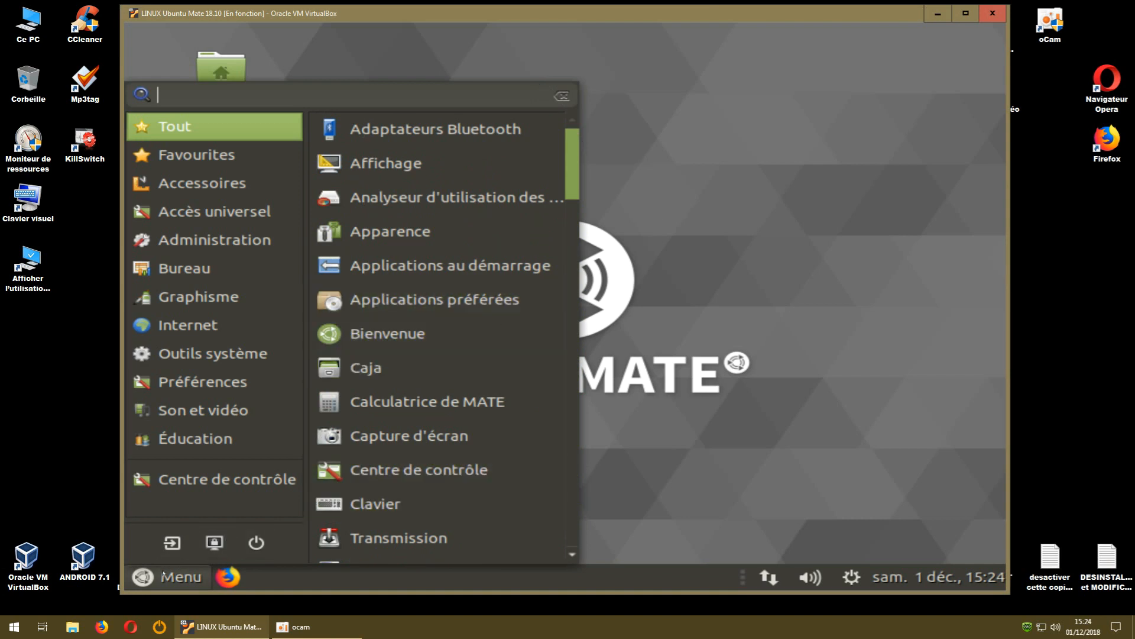
left_click(164, 573)
left_click(163, 572)
left_click_drag(580, 486, 596, 321)
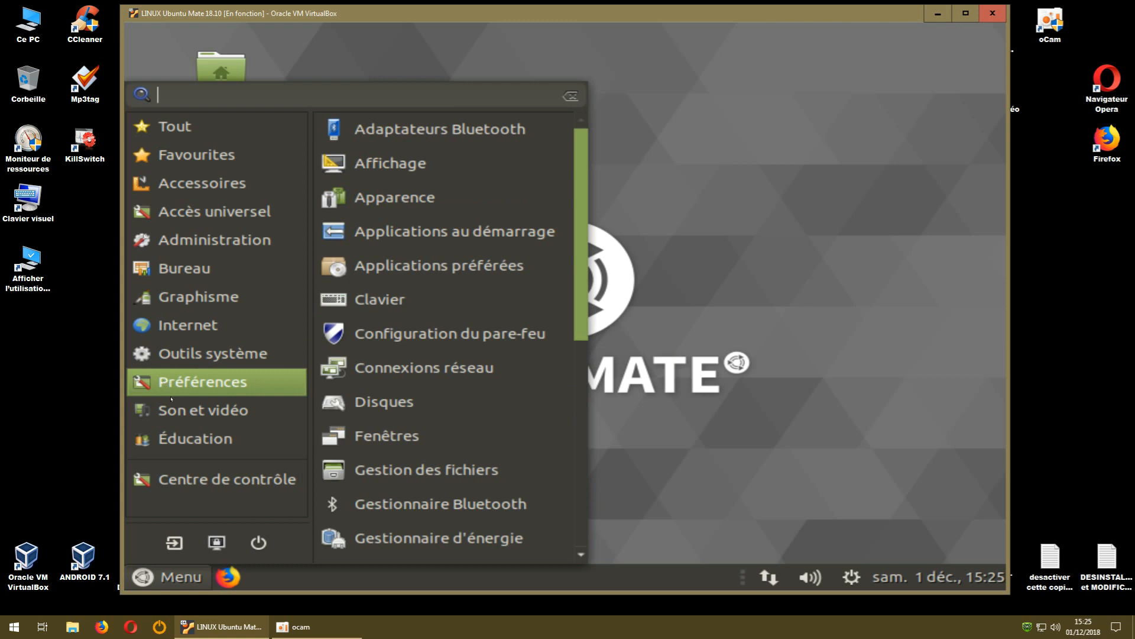
Examine the Internet category of the main menu and the pinning options offered for Messagerie Thunderbird
mouse_move(171, 398)
mouse_move(229, 363)
mouse_move(231, 329)
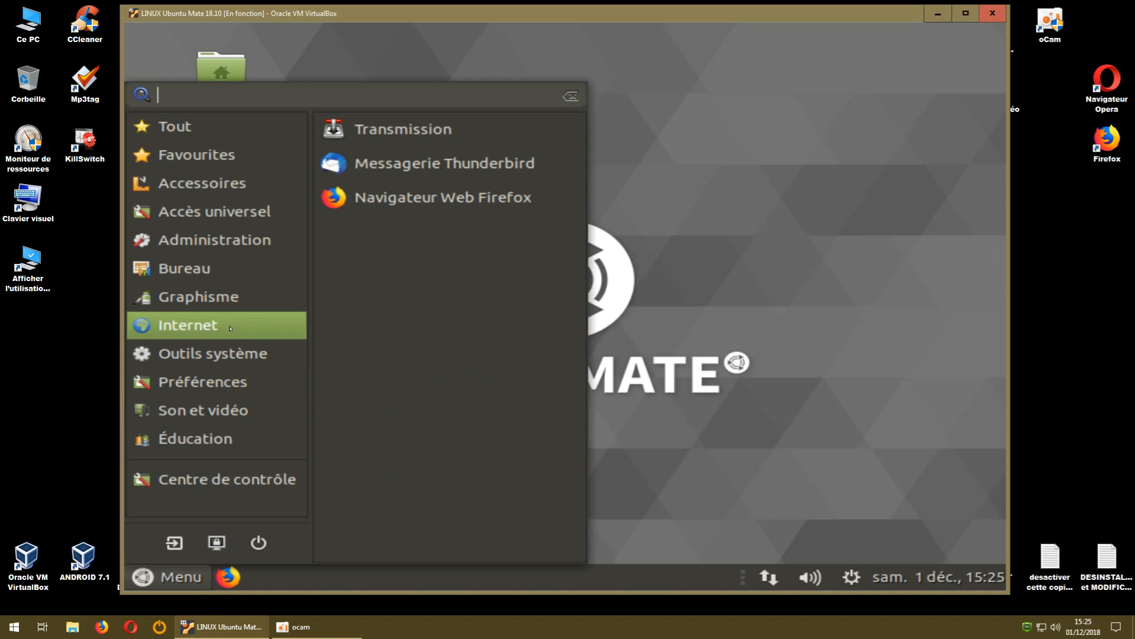
right_click(411, 165)
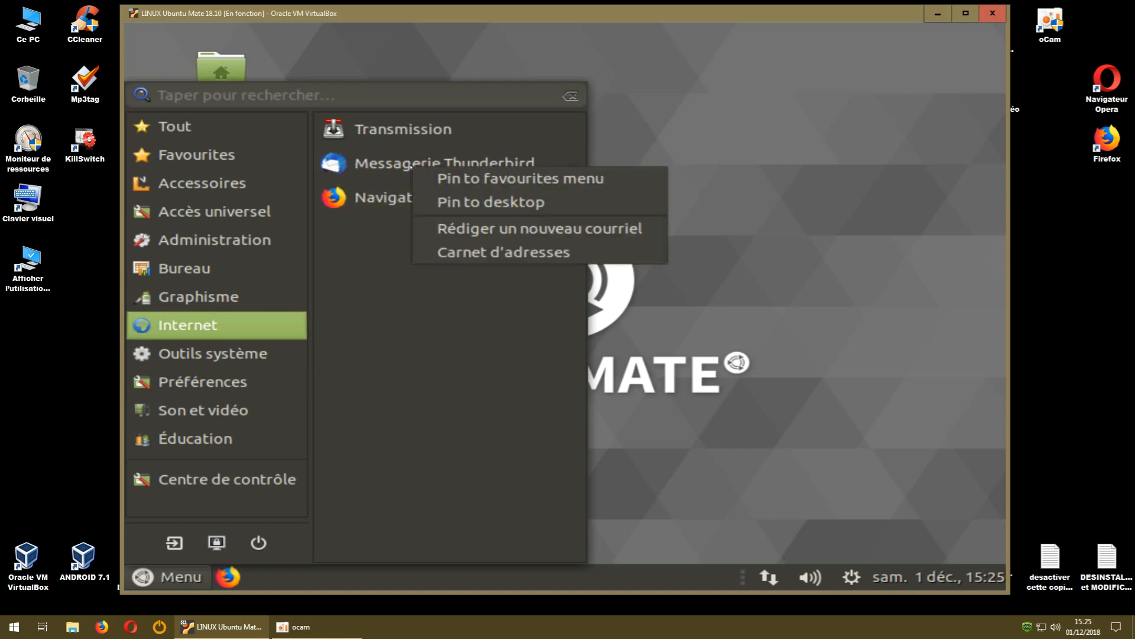
right_click(393, 167)
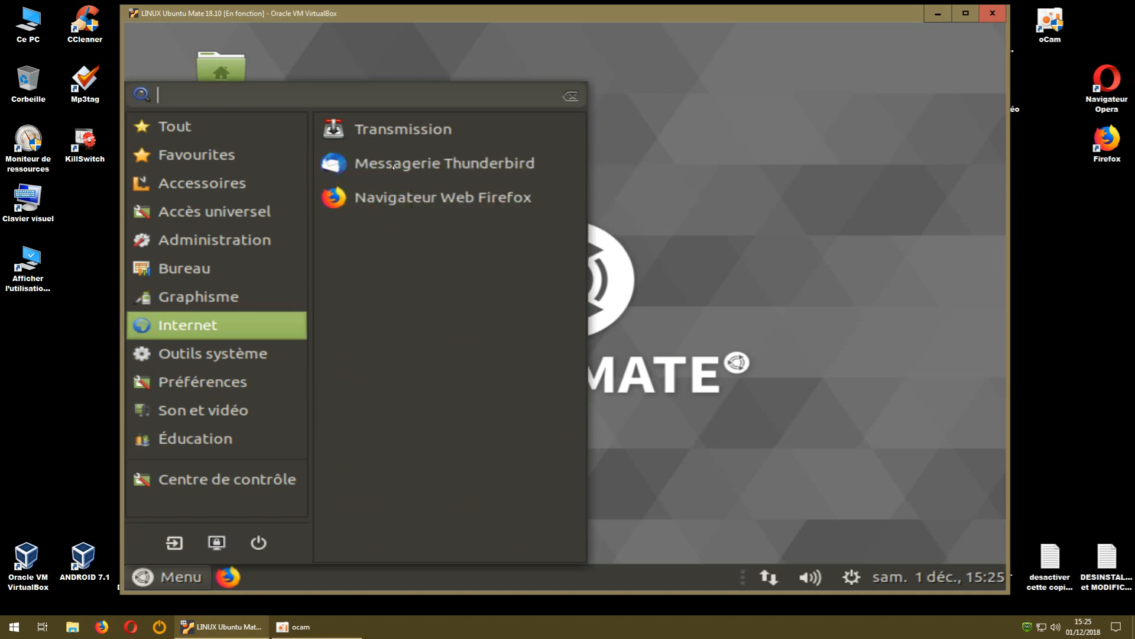
right_click(393, 167)
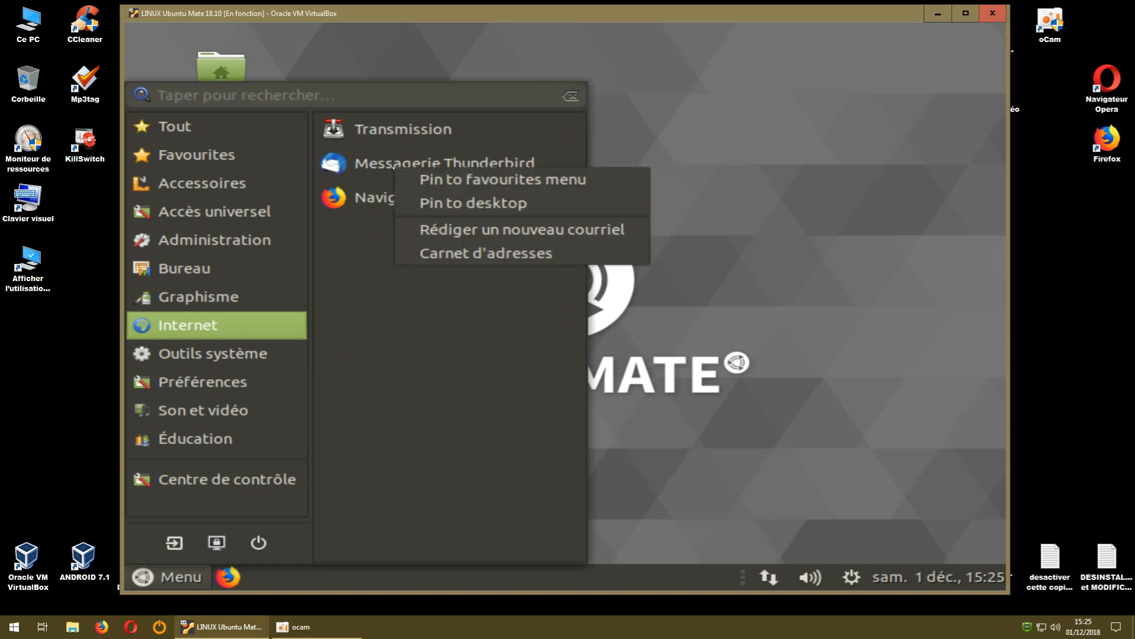
Examine the Son et vidéo applications and the pinning options offered for Cheese
left_click(210, 412)
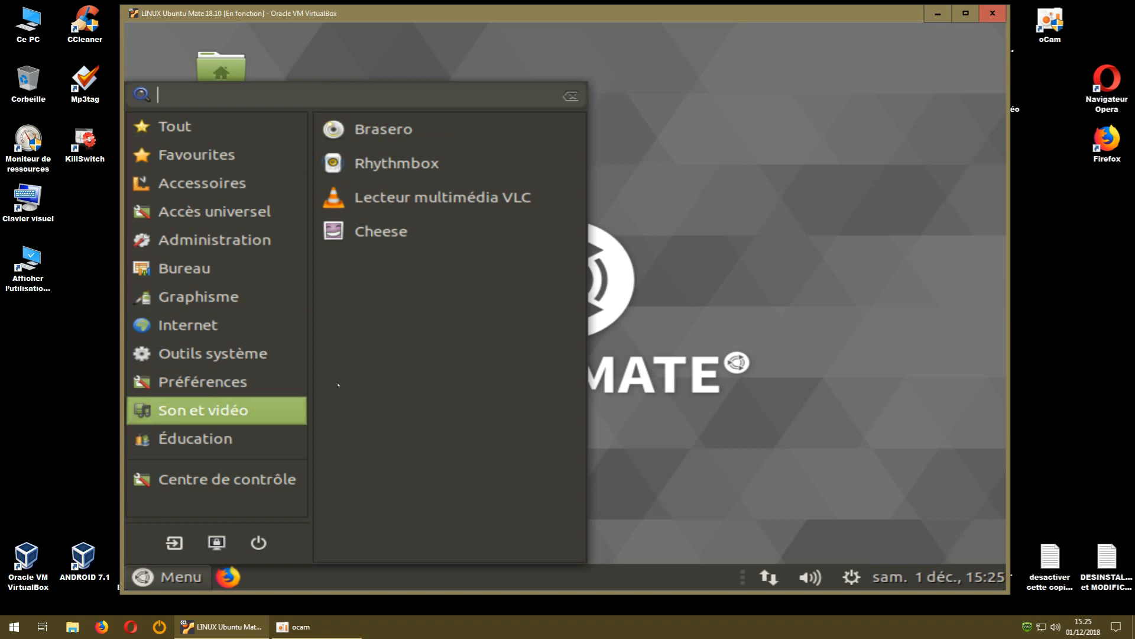
right_click(375, 229)
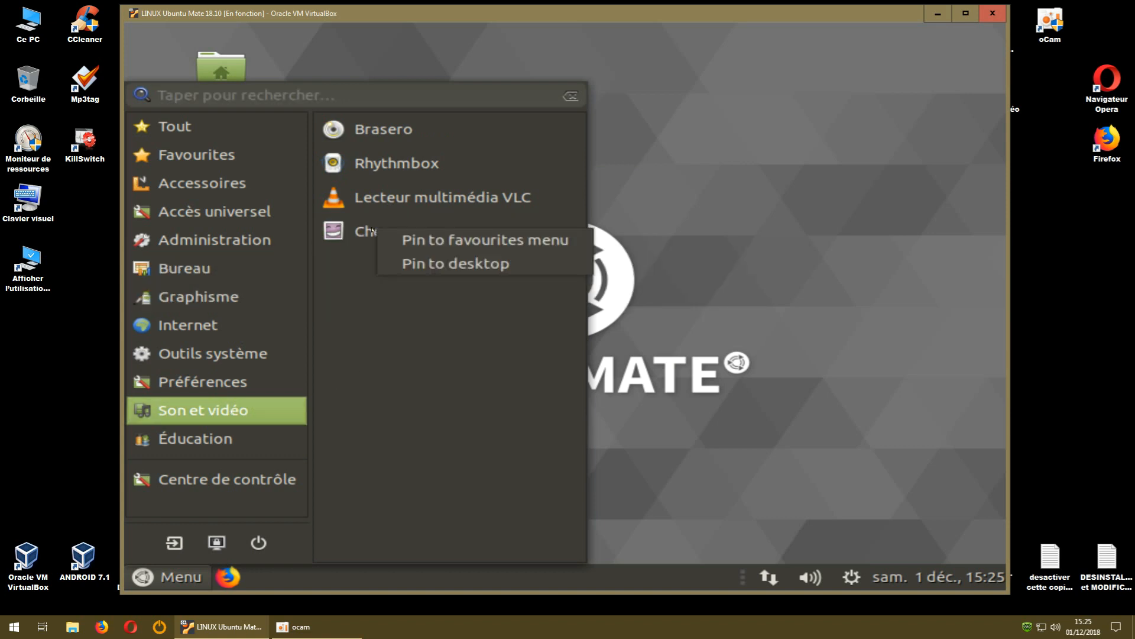
right_click(372, 230)
right_click(370, 230)
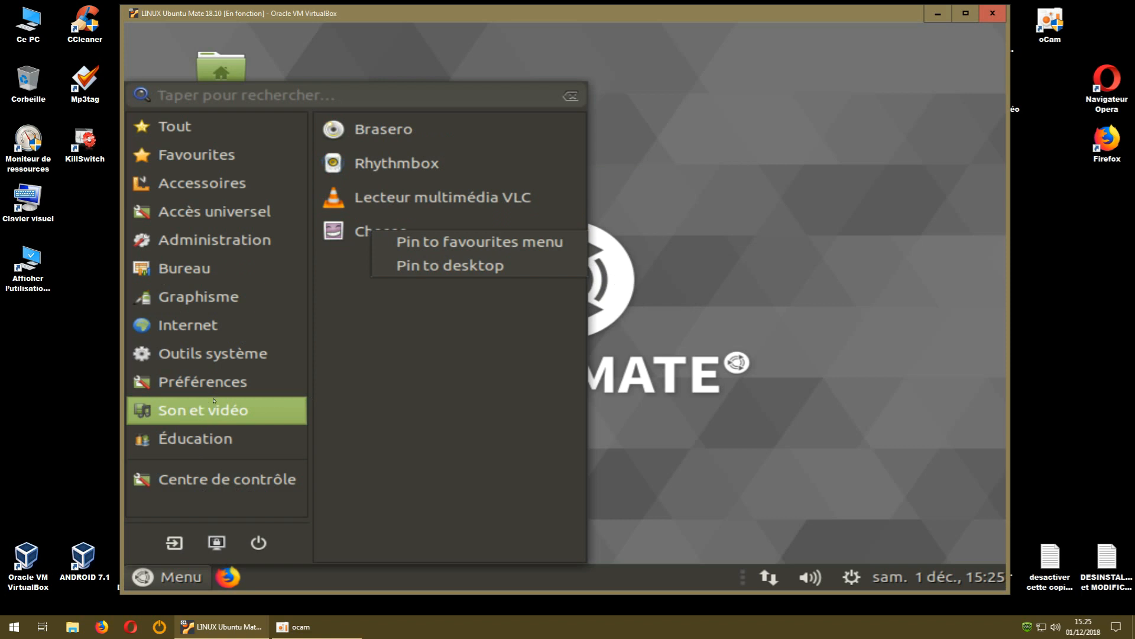
Review the default applications in the Internet, Multimédia, Système, Bureau and Accessibilité sections of Applications préférées, and close the window
left_click(149, 578)
left_click(149, 578)
left_click(148, 577)
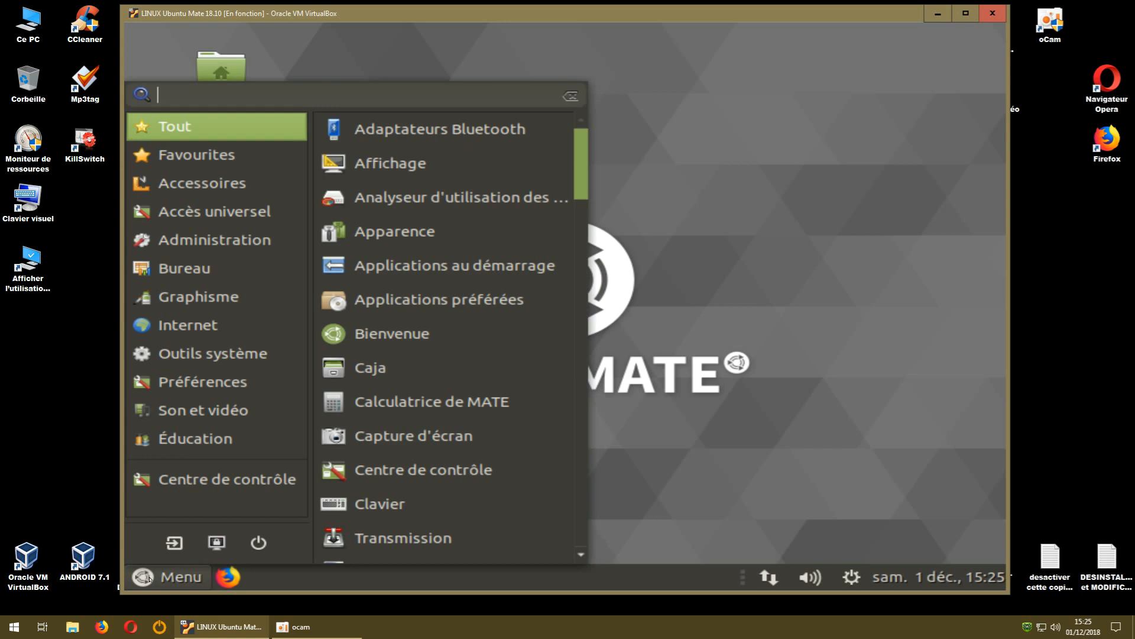
left_click(201, 382)
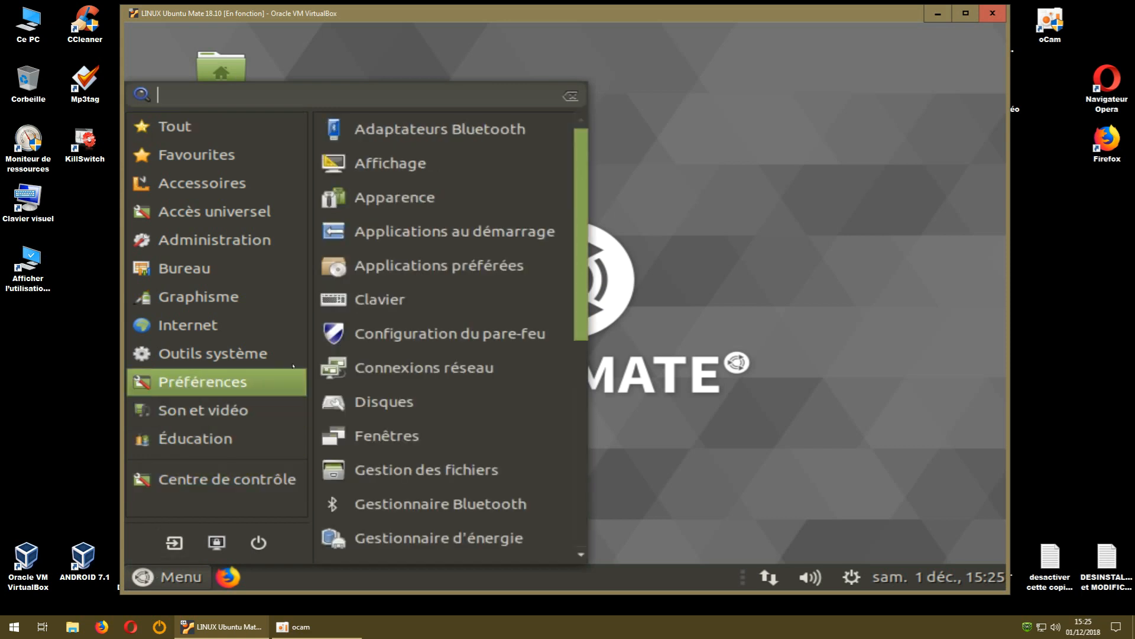
left_click(442, 267)
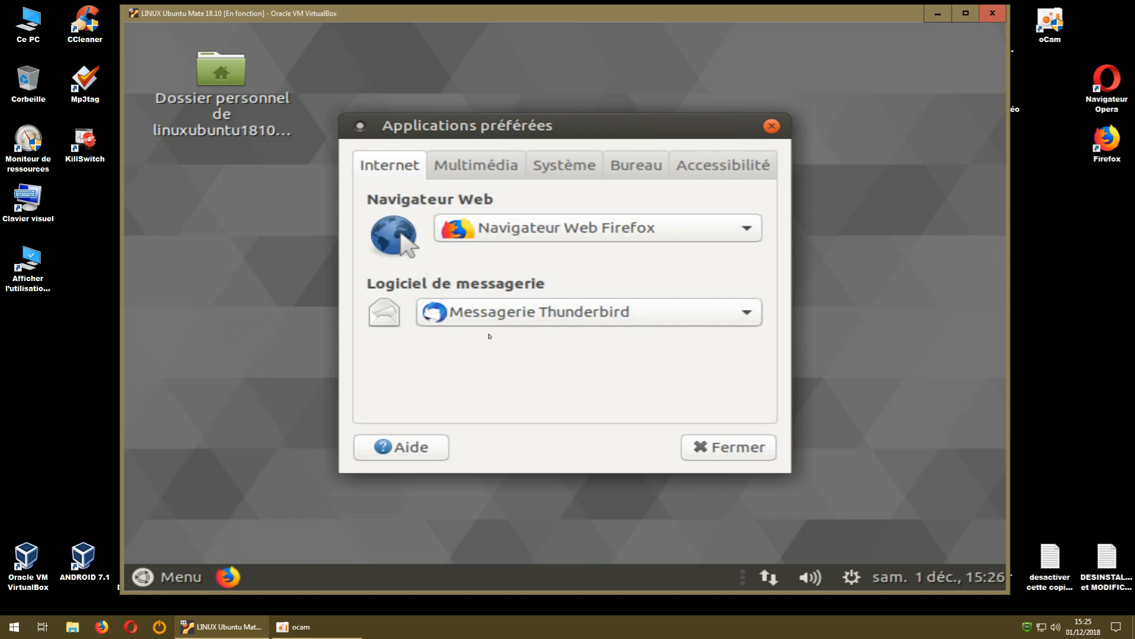
left_click(488, 168)
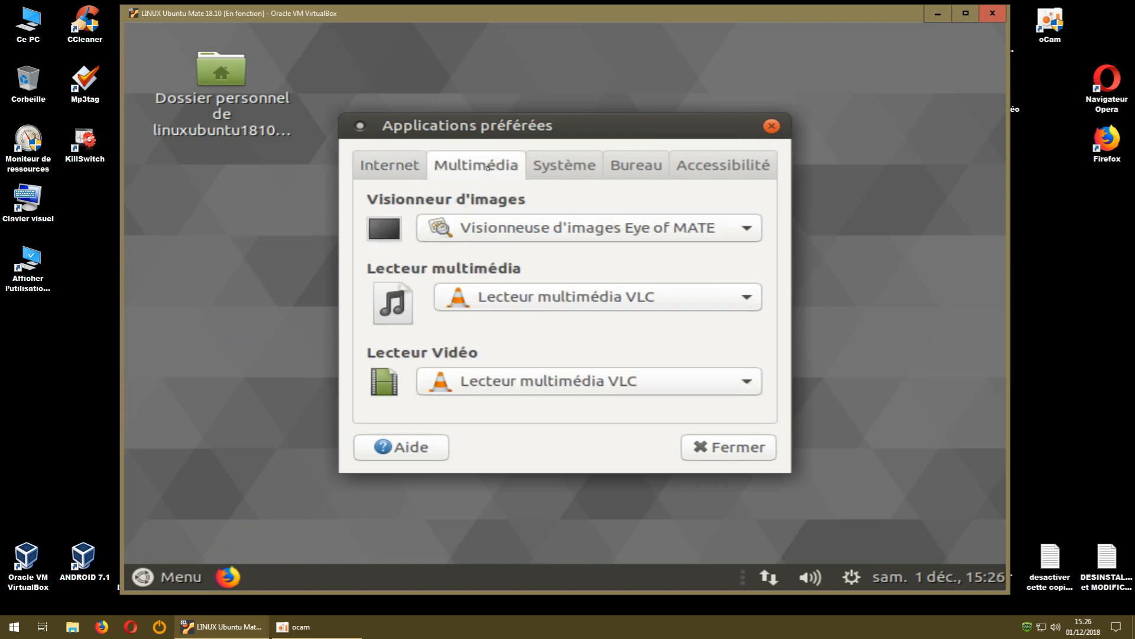
left_click(557, 172)
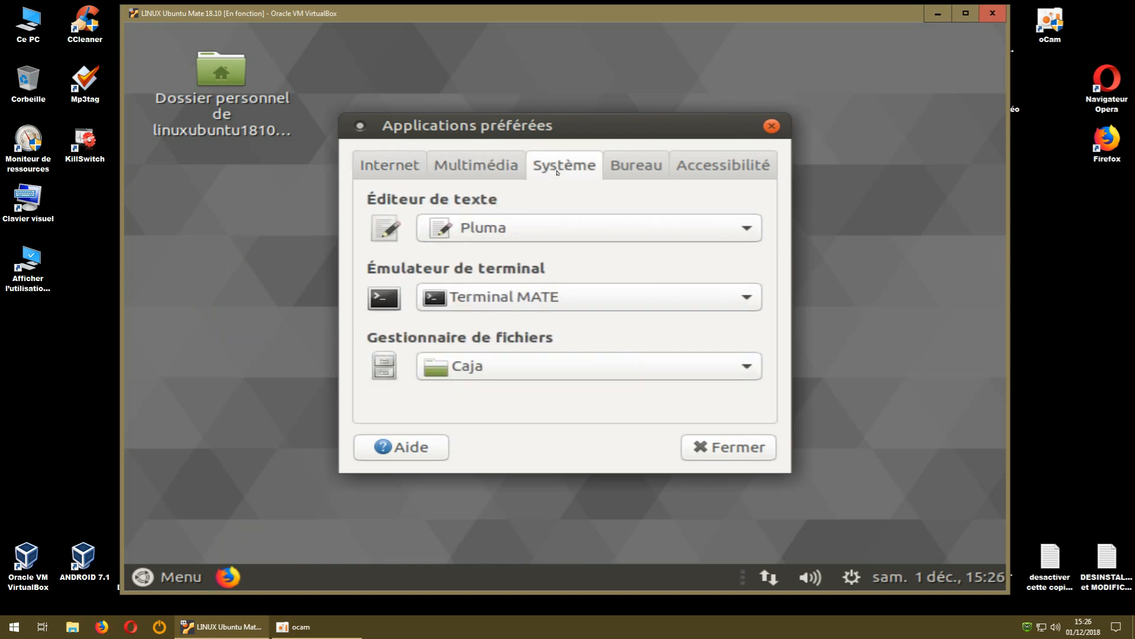
left_click(646, 167)
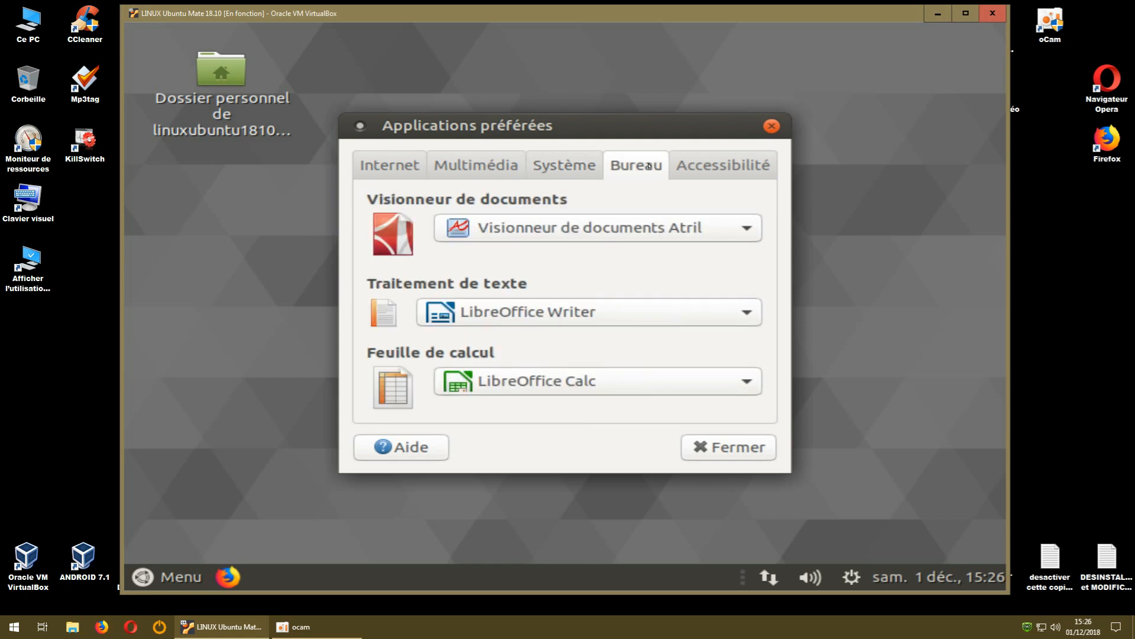
left_click(707, 167)
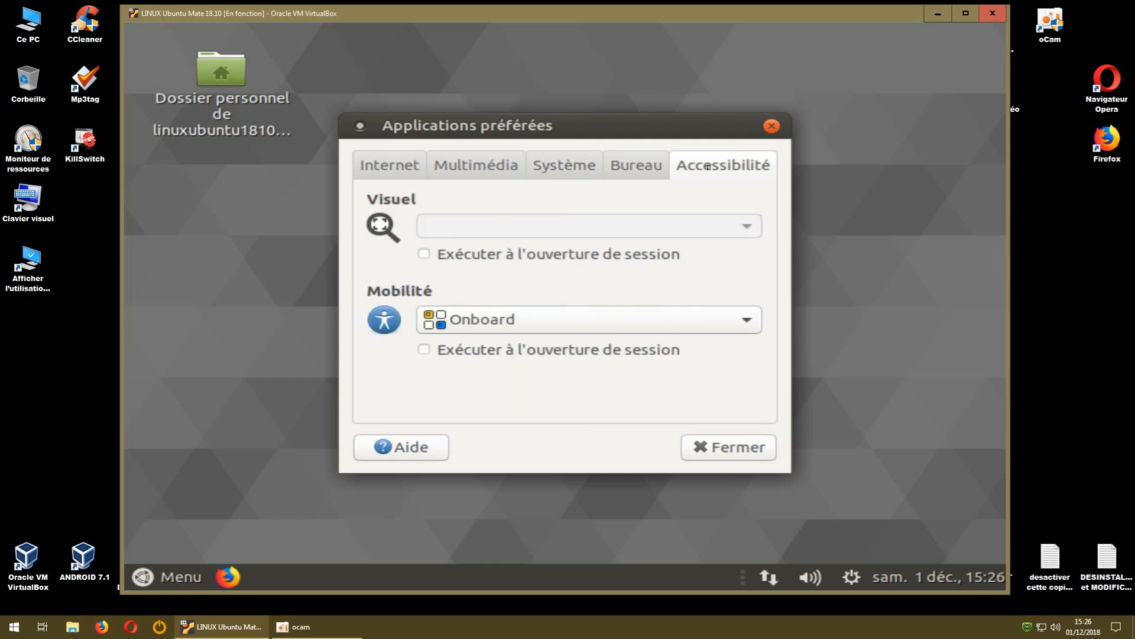
left_click(772, 126)
Look through the full application list in the main menu down to the Software Boutique entry
left_click(166, 577)
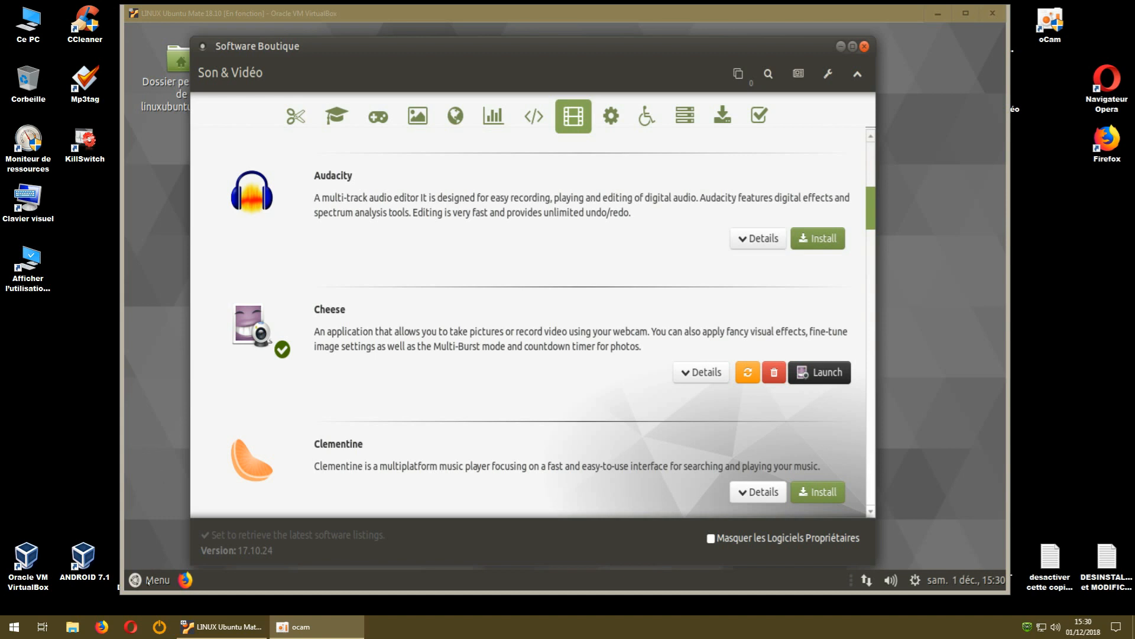
left_click(148, 581)
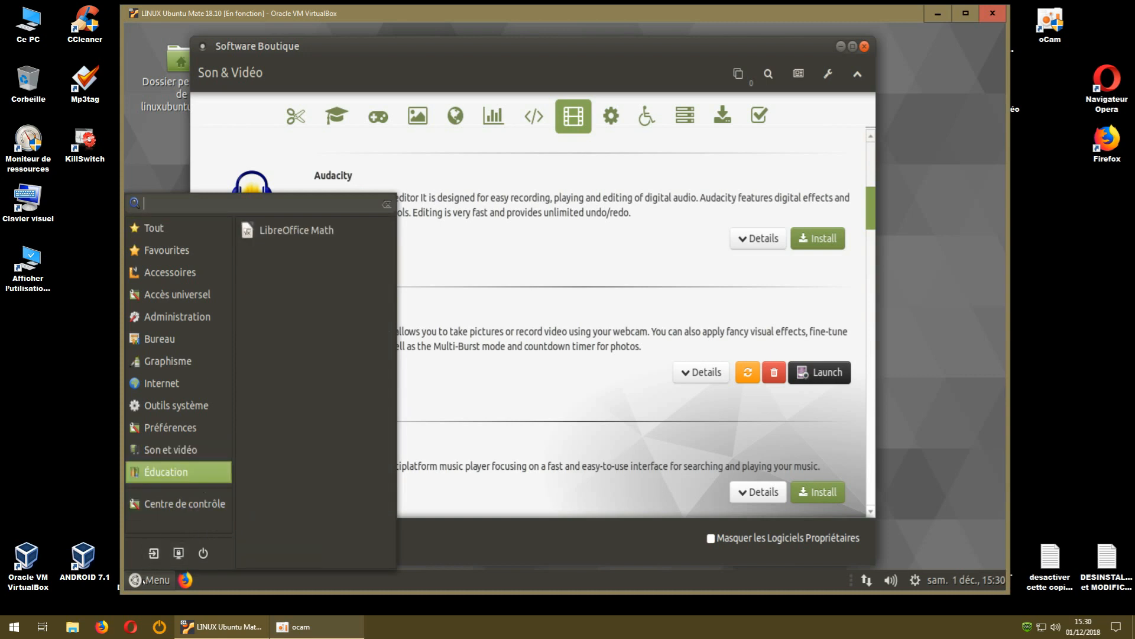
left_click(143, 582)
left_click(144, 582)
left_click_drag(392, 272, 383, 501)
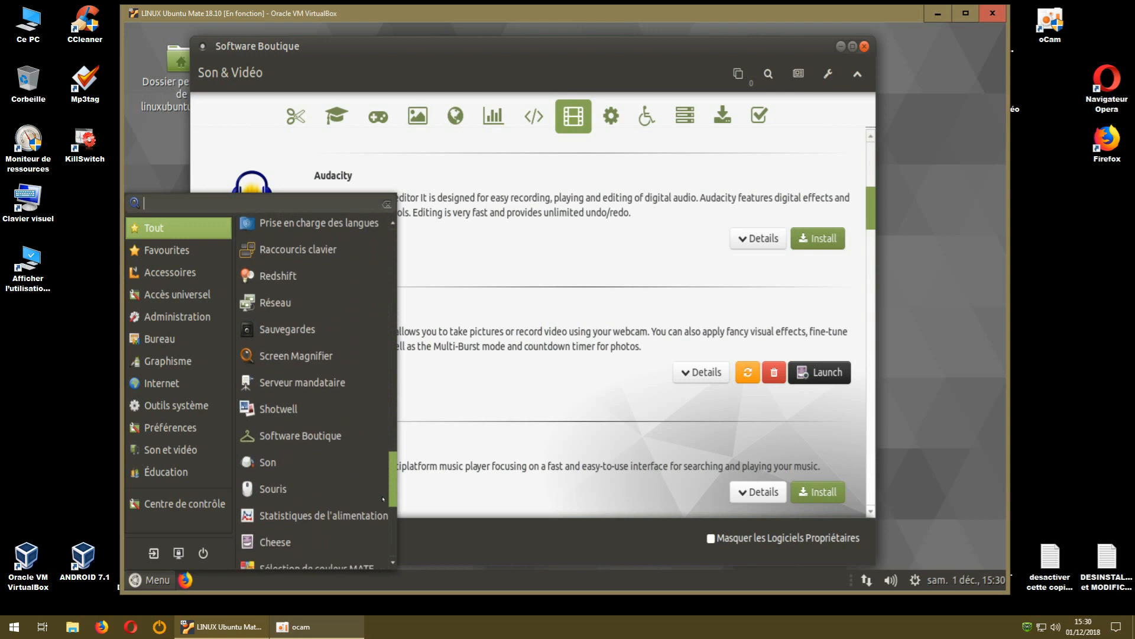
Dismiss the main menu, reposition the Software Boutique window and widen it to nearly fill the desktop
left_click(659, 50)
left_click_drag(642, 47, 553, 43)
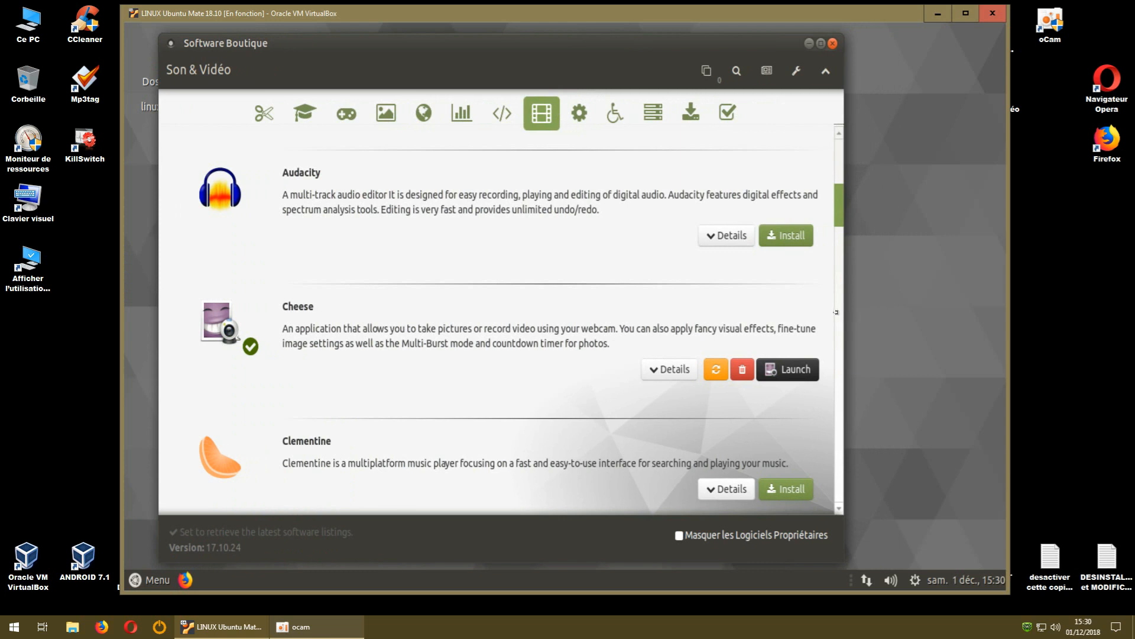
left_click_drag(844, 317, 976, 317)
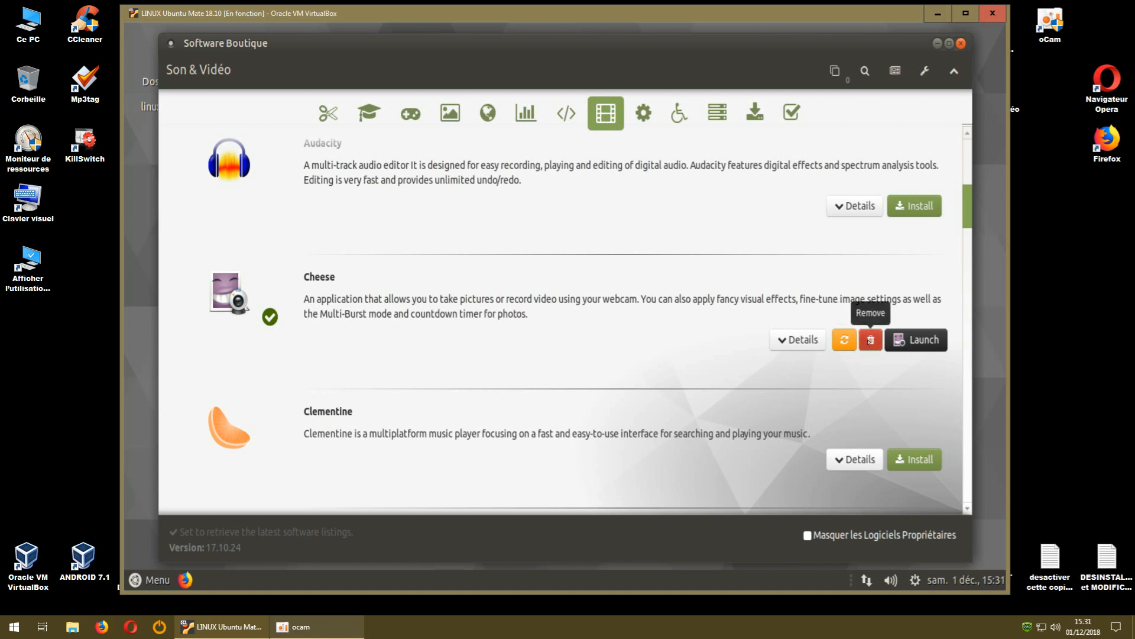
Queue Cheese and Rhythmbox for removal in the Son & Vidéo category and look over the remaining entries down to VLC
left_click(870, 340)
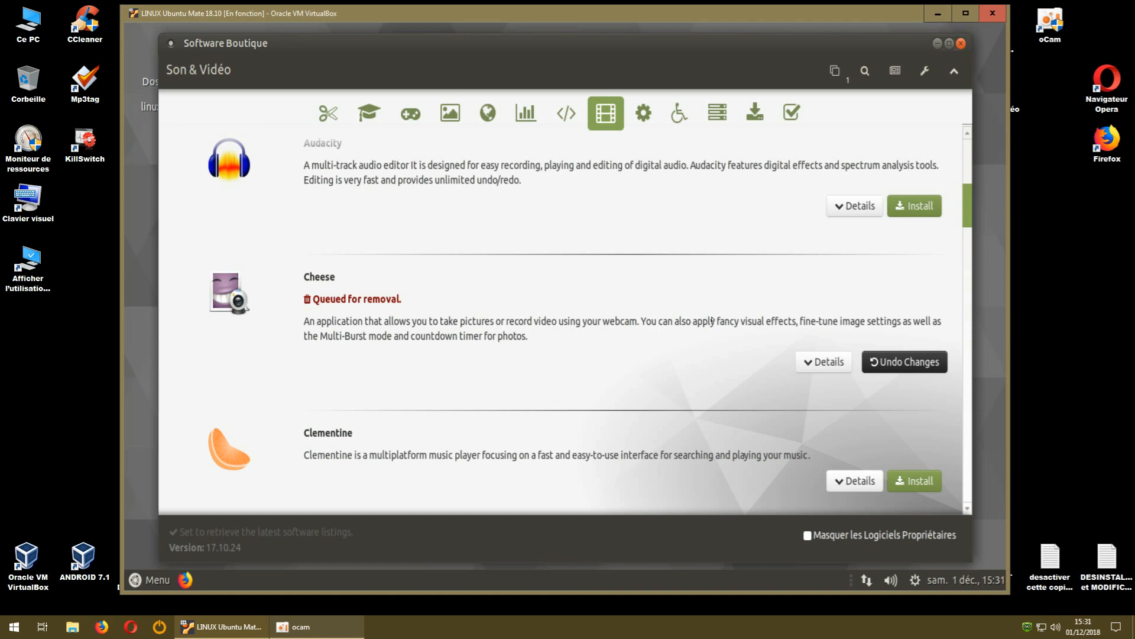
left_click_drag(968, 222, 969, 447)
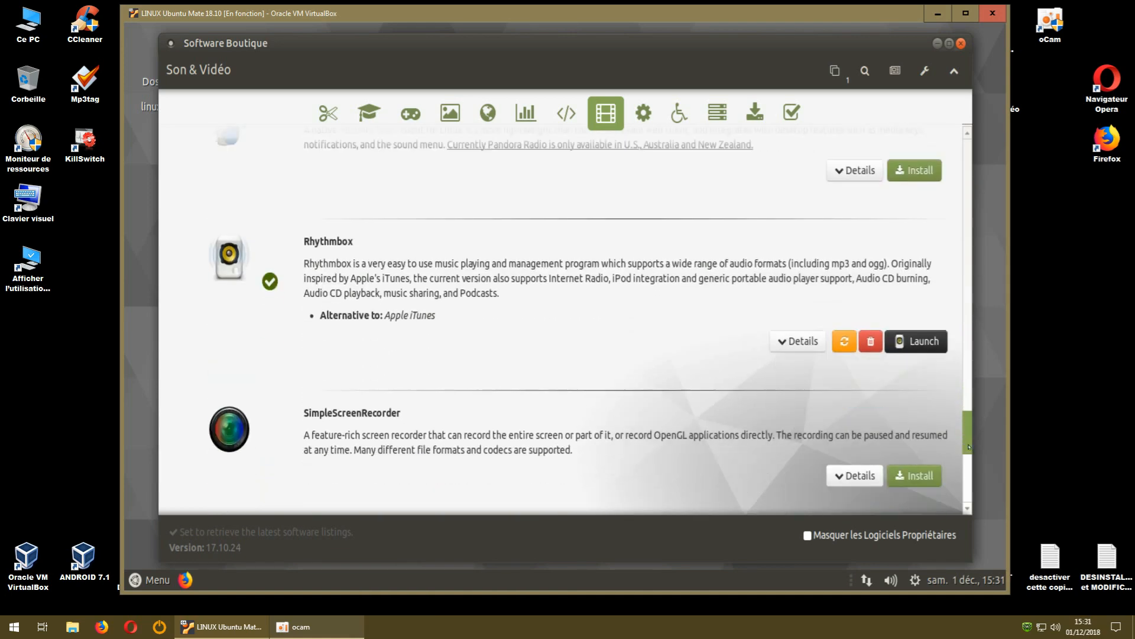
left_click(870, 342)
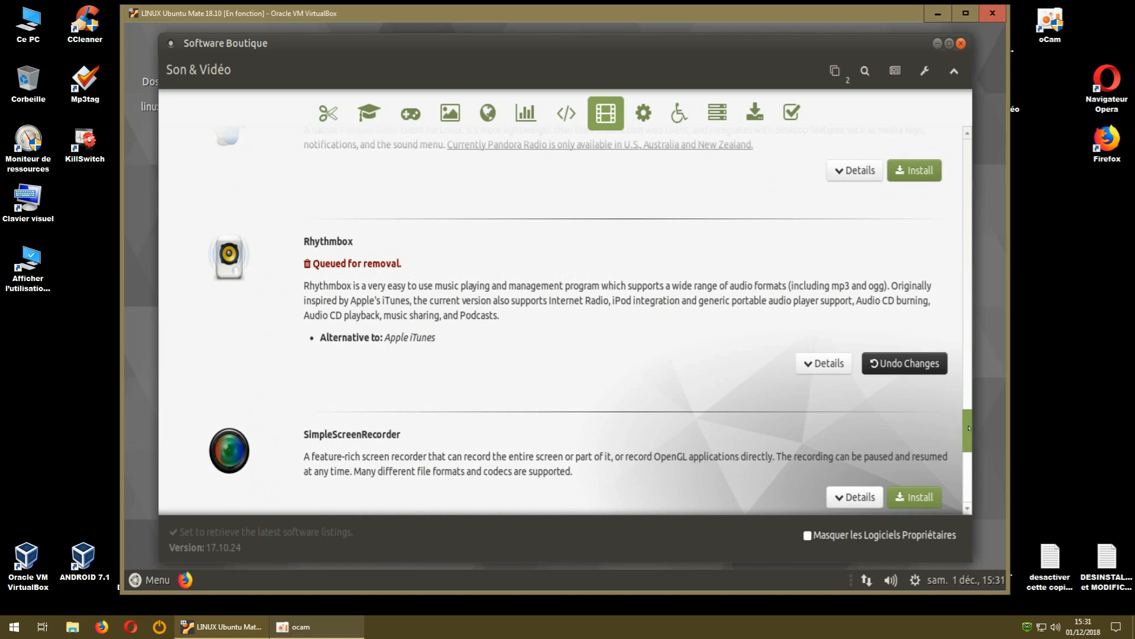
left_click_drag(965, 429, 963, 480)
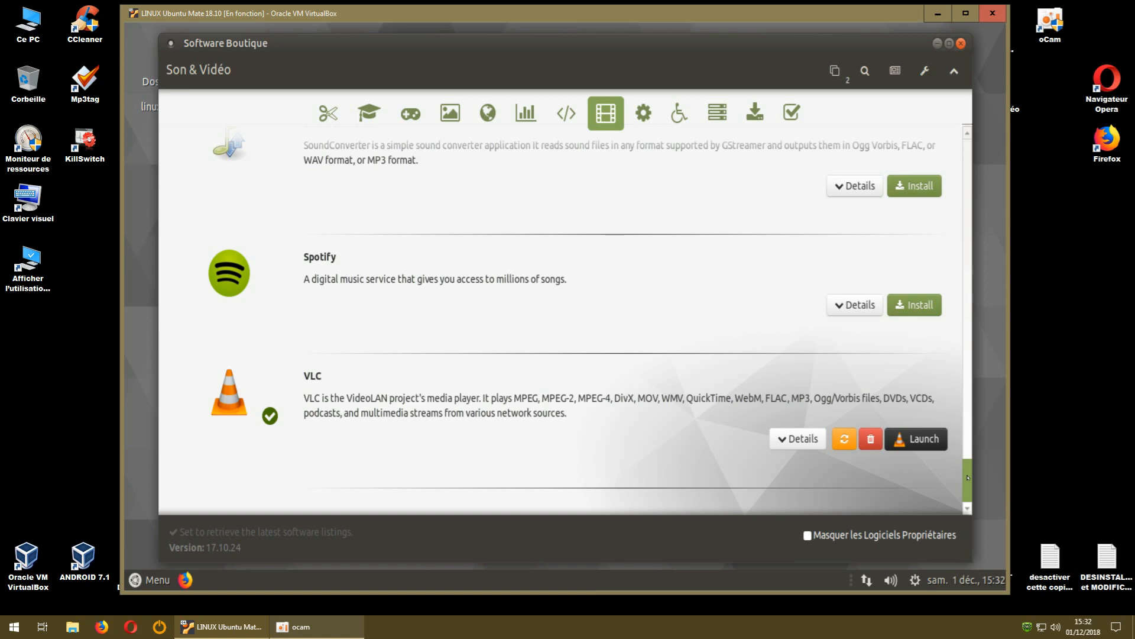
left_click_drag(968, 477, 968, 350)
Queue LibreOffice for removal in the Bureautique category of Software Boutique and close the window
left_click(526, 114)
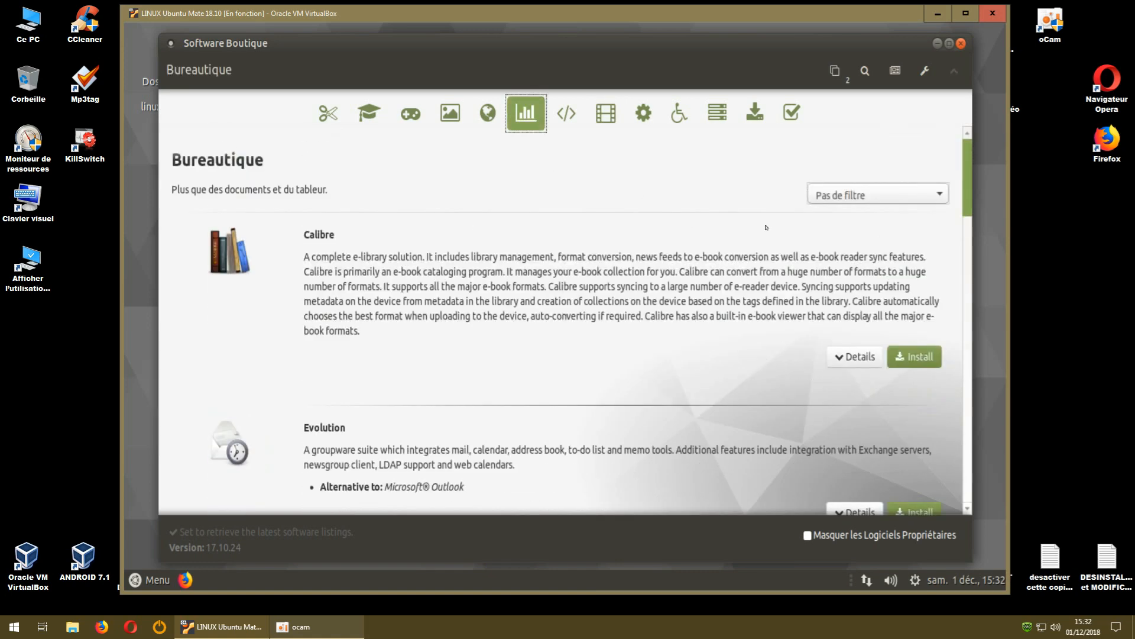
scroll(911, 243, "down", 3)
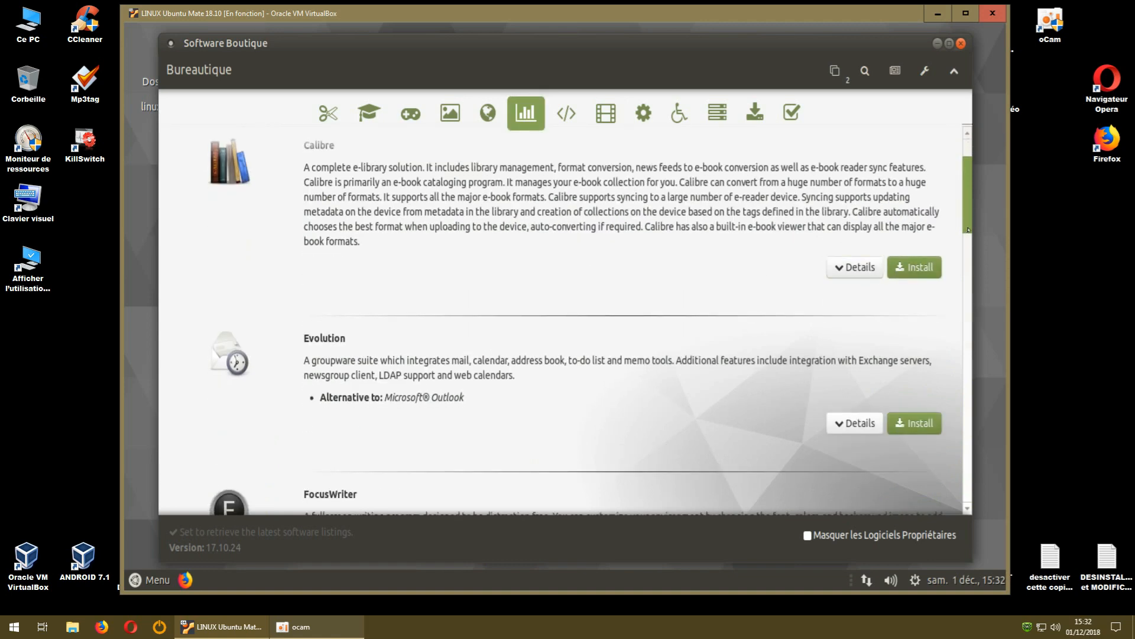
scroll(969, 283, "down", 5)
left_click_drag(969, 282, 957, 407)
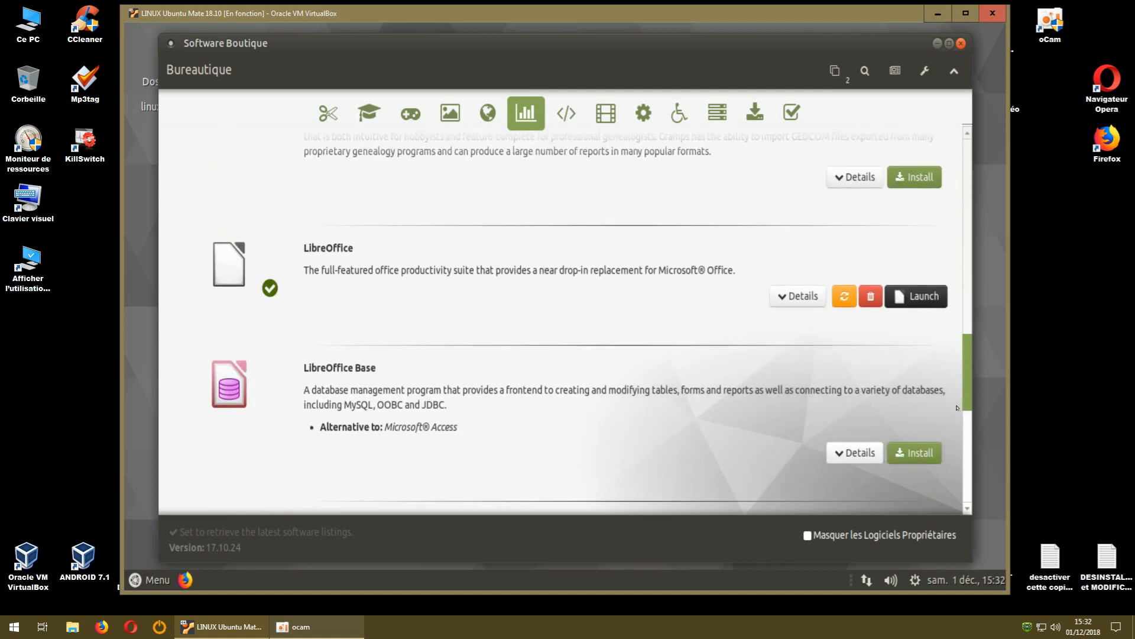
left_click(871, 295)
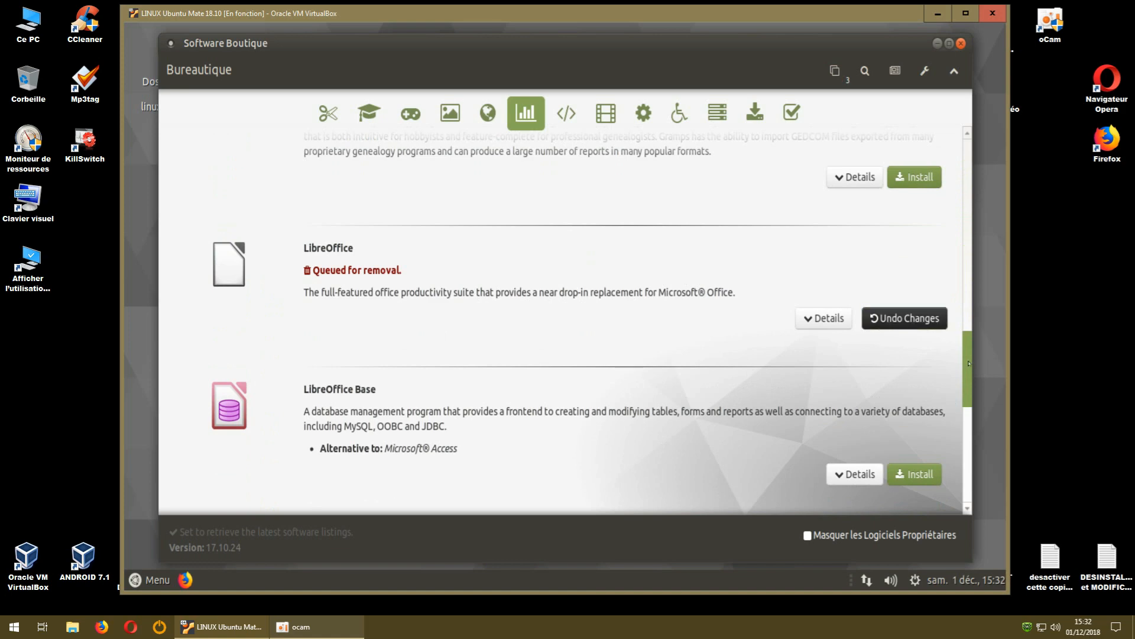
left_click_drag(965, 366, 969, 482)
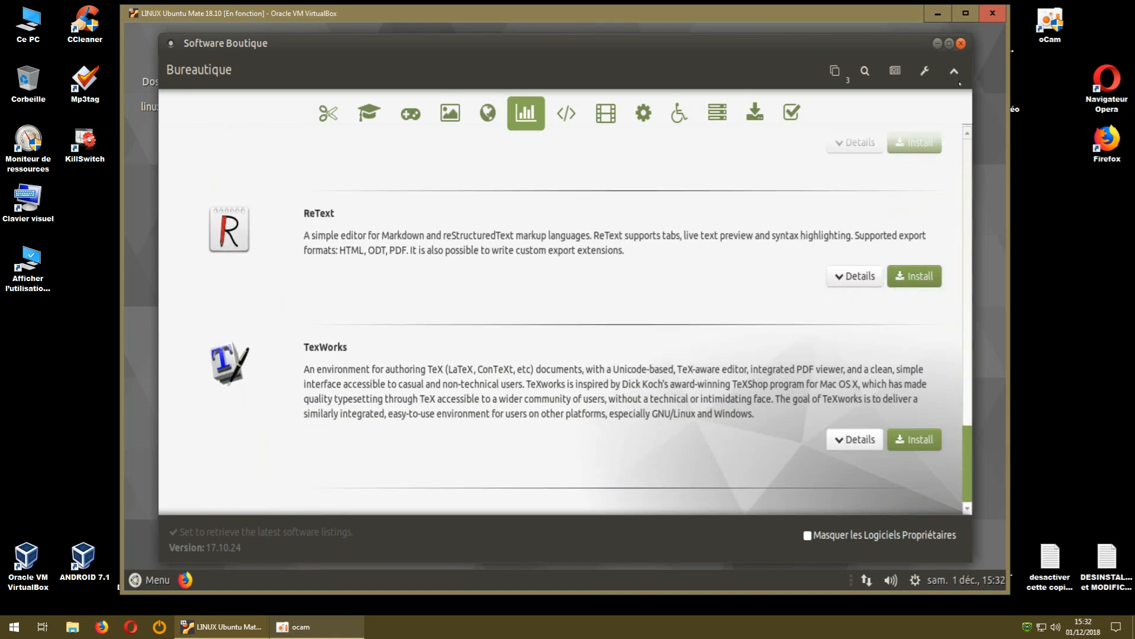
left_click(961, 43)
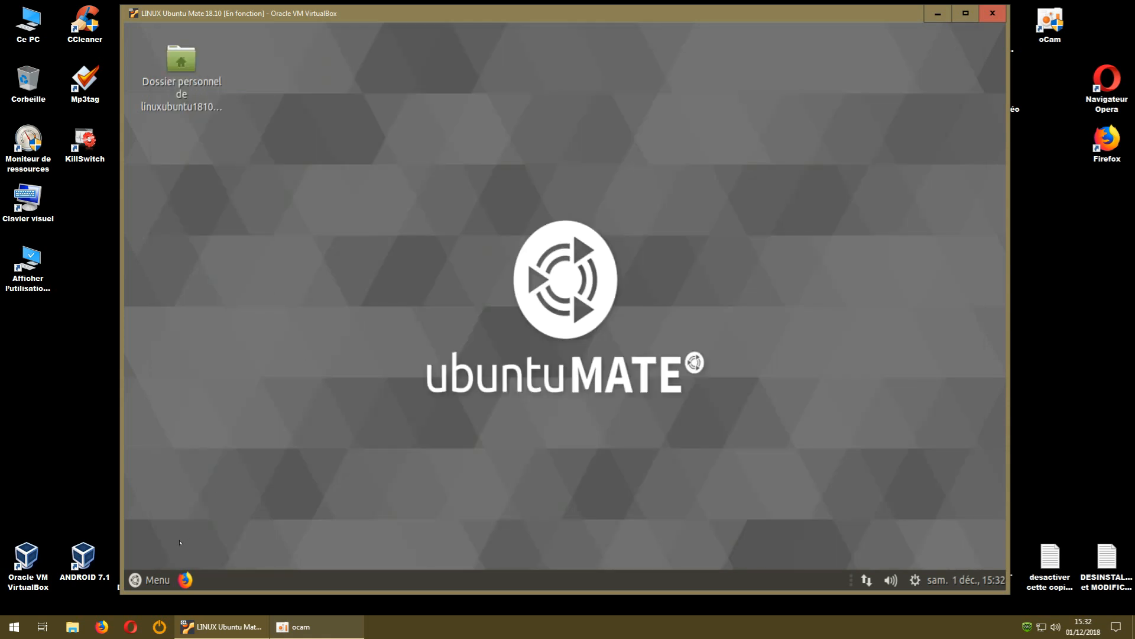
Examine the pinning options offered for Calculatrice de MATE in the main menu, and dismiss the menu without pinning
left_click(152, 580)
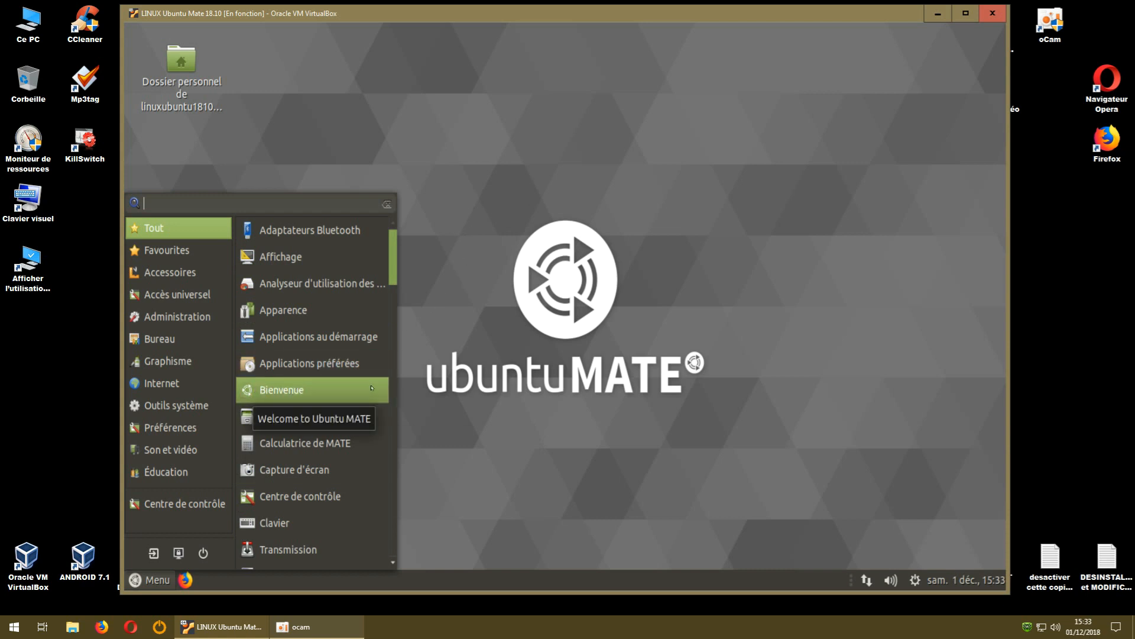
right_click(294, 446)
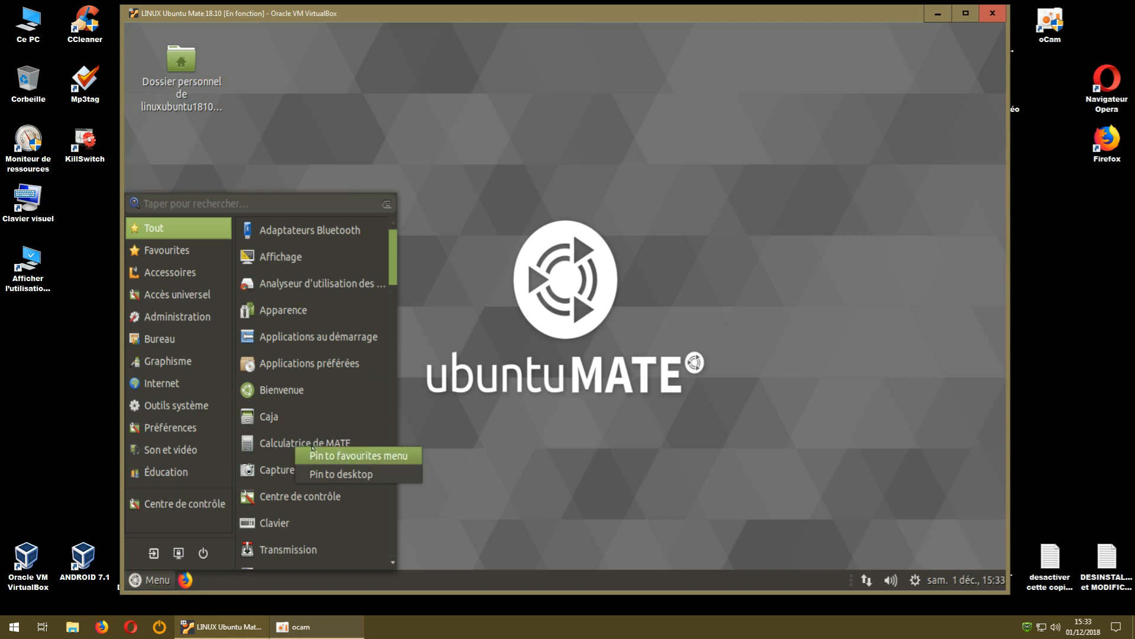
key("Escape")
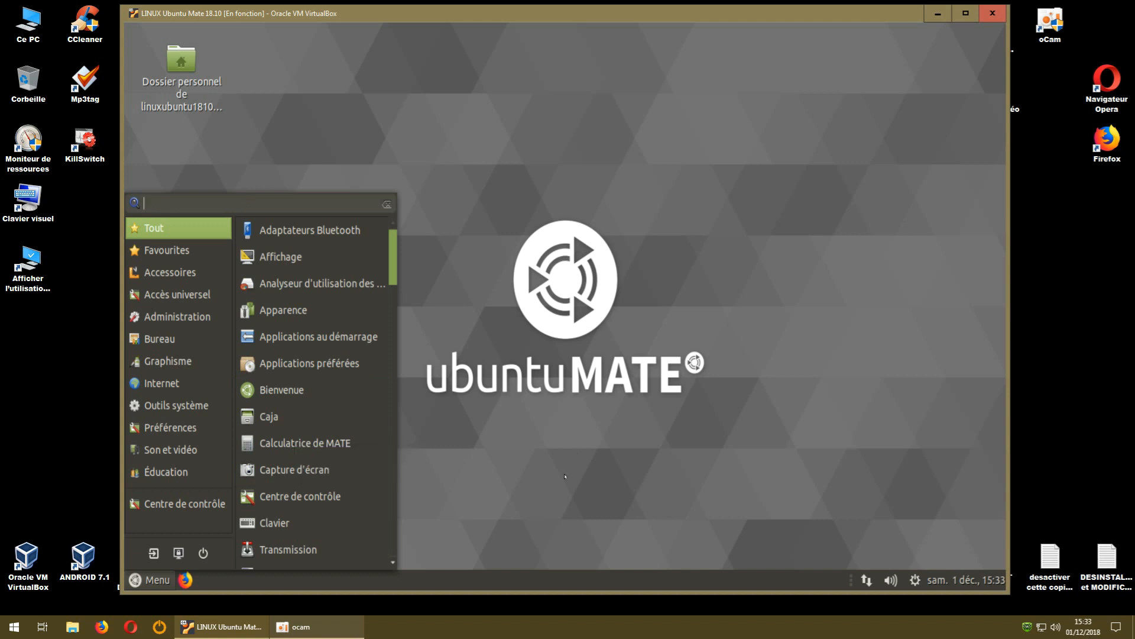
left_click(564, 477)
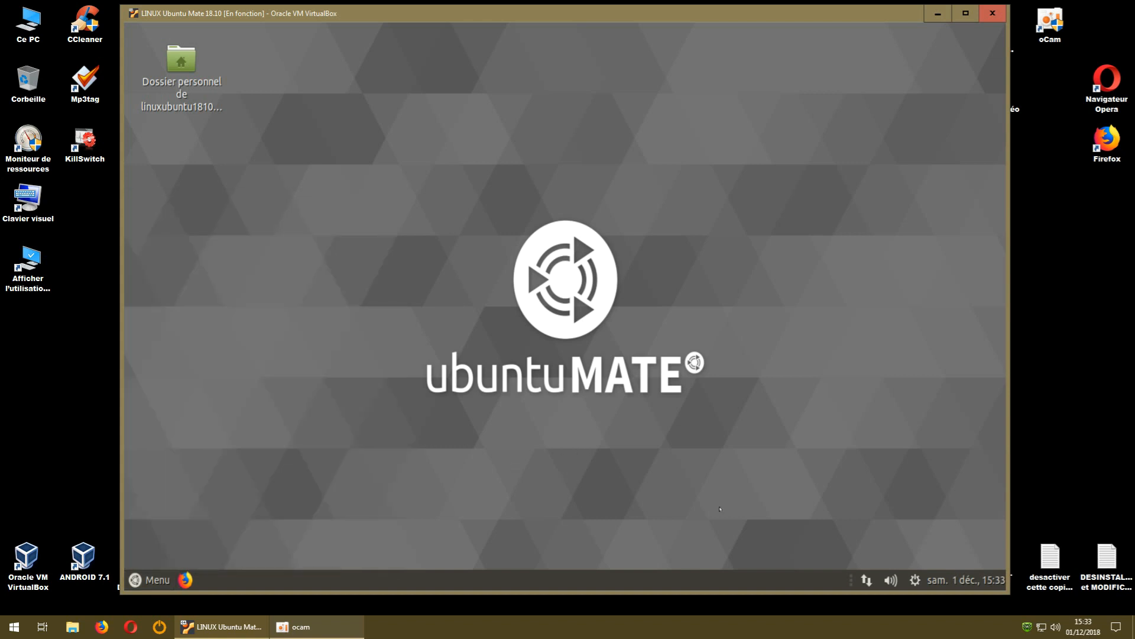
Look through the Son et vidéo, Outils système and Accès universel categories of the main menu, and widen the virtual machine window
left_click(152, 580)
left_click(164, 447)
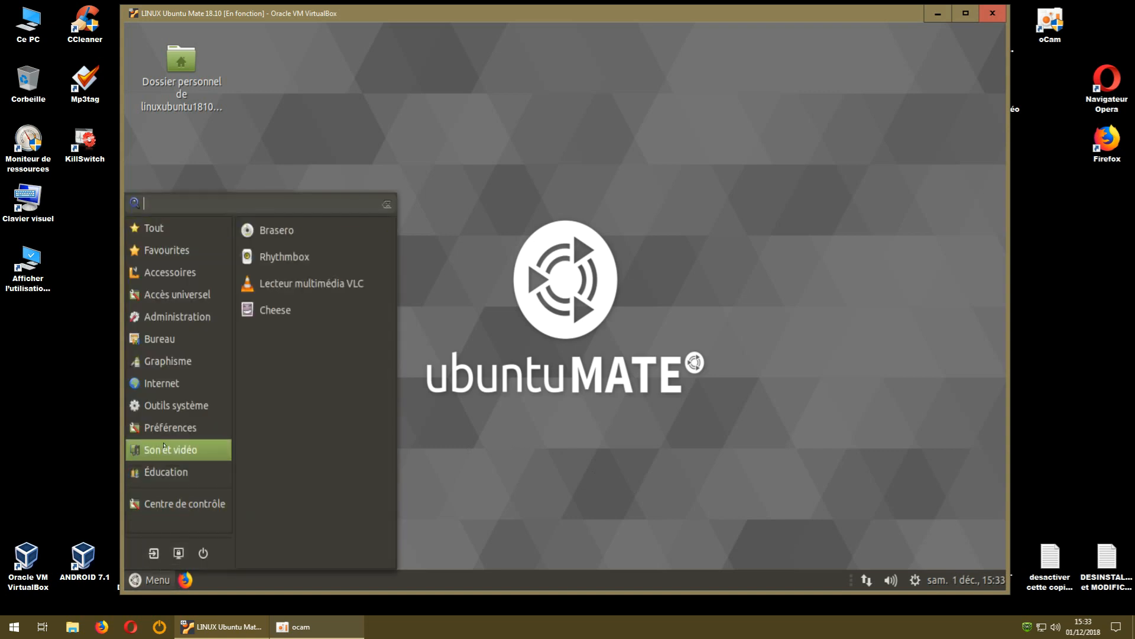
left_click(176, 405)
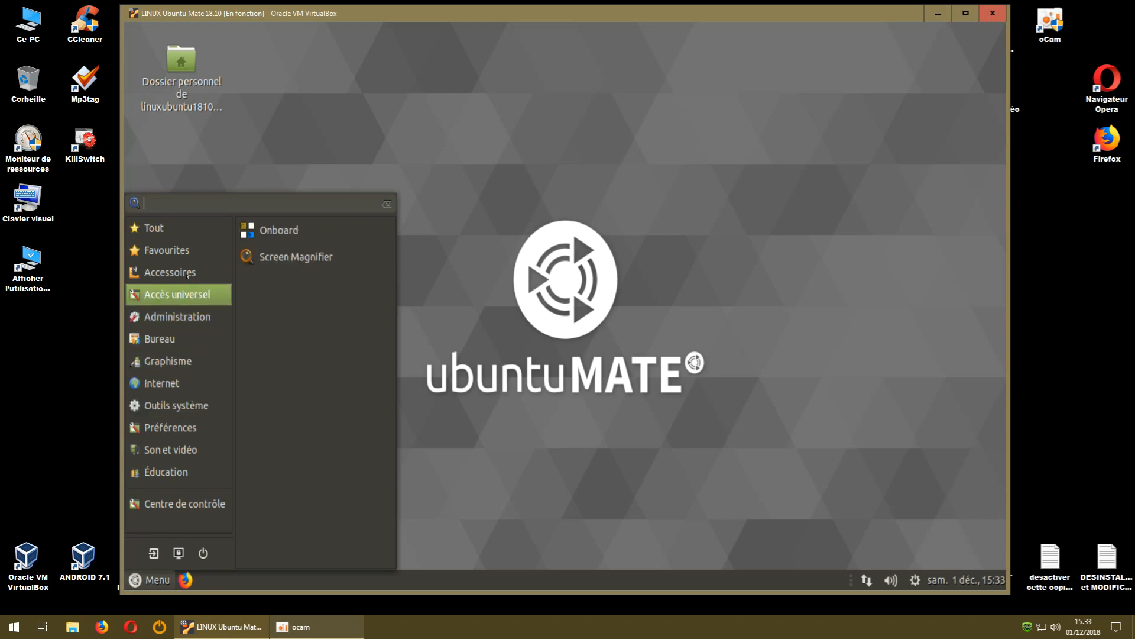
left_click(457, 220)
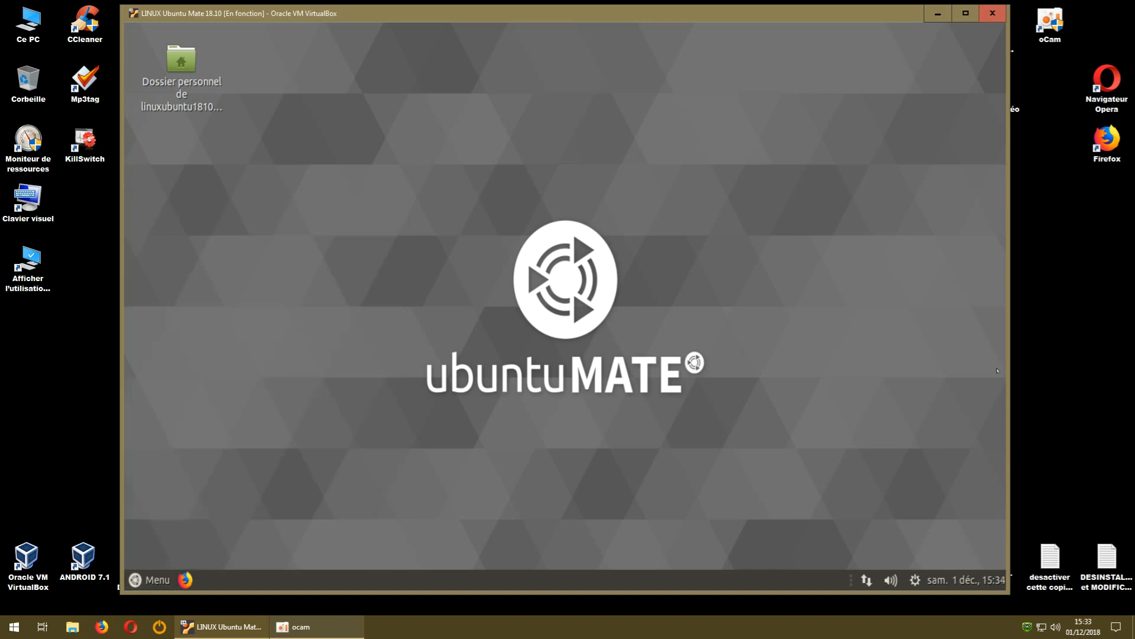
left_click_drag(1009, 363, 1082, 361)
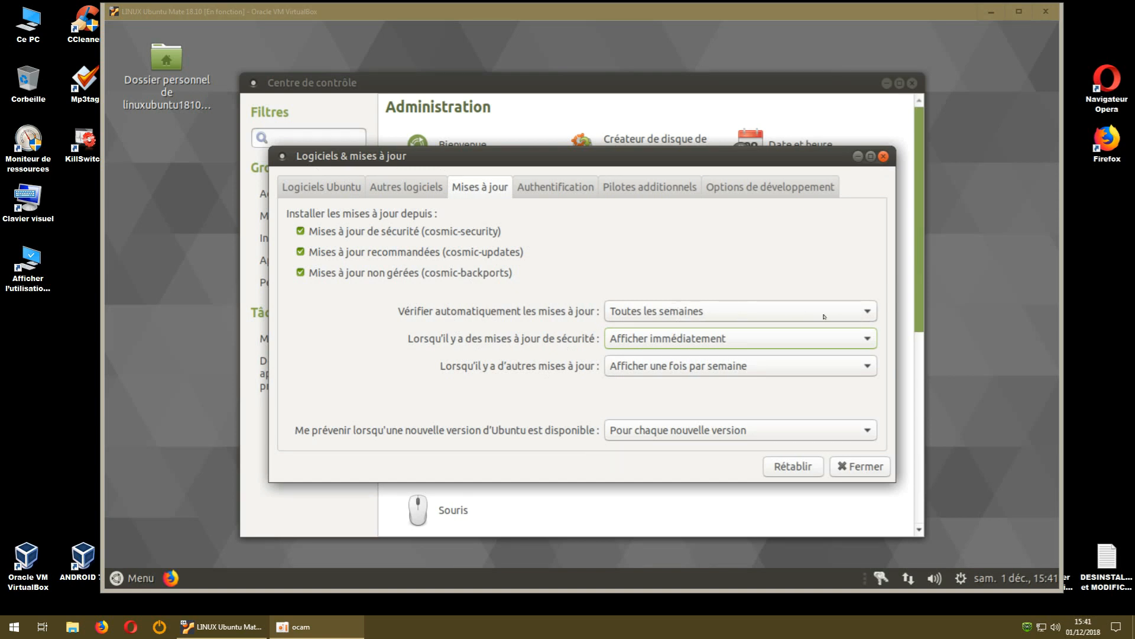
Set the automatic update check in Logiciels & mises à jour to Toutes les deux semaines
left_click(857, 313)
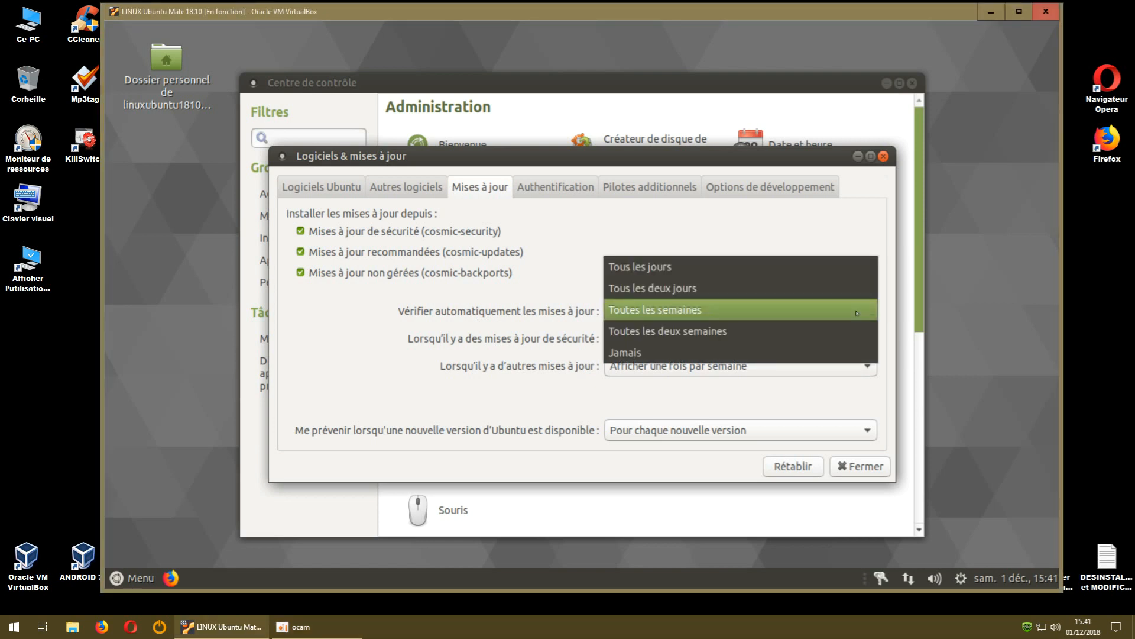
left_click(743, 332)
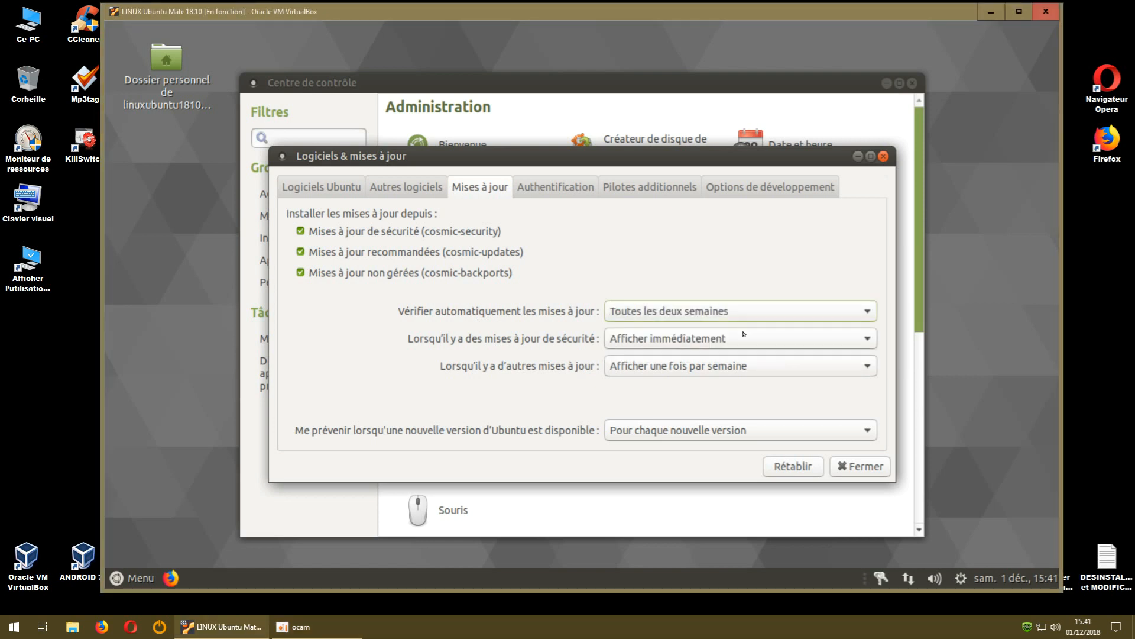
left_click(698, 313)
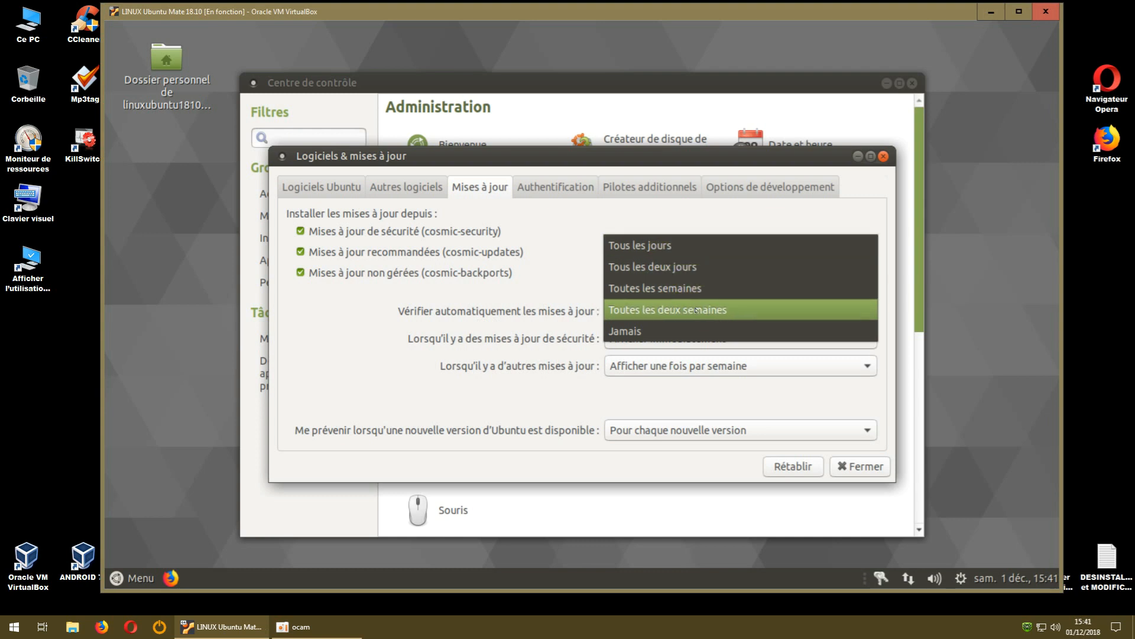
left_click(779, 310)
left_click(798, 314)
left_click(757, 313)
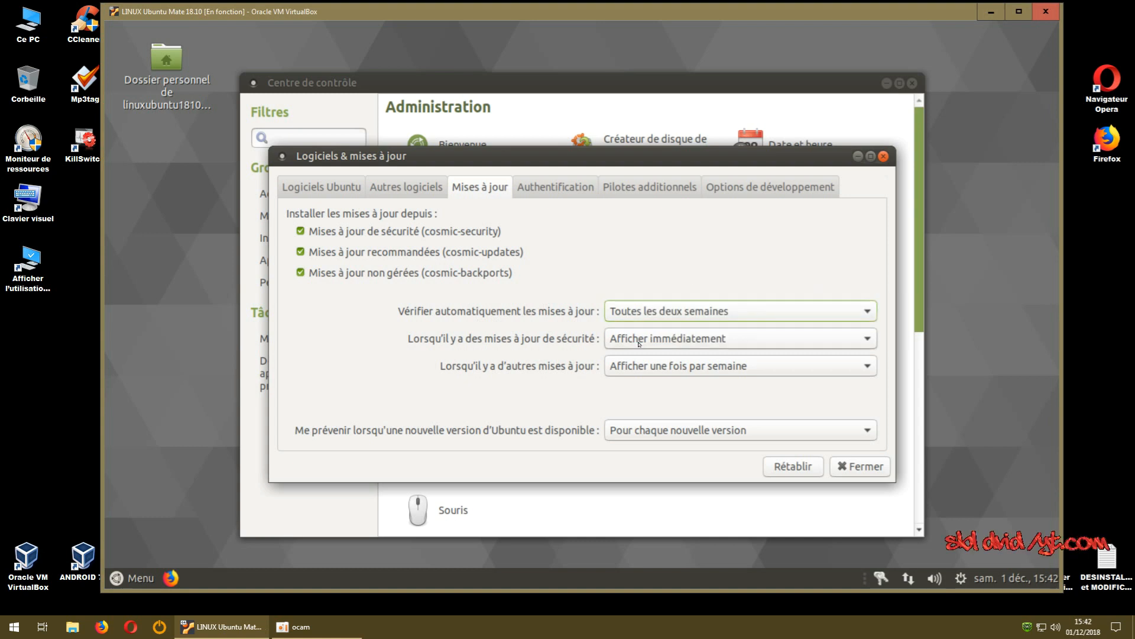
Set both security and other updates to Afficher immédiatement, keeping new Ubuntu version notifications on Pour chaque nouvelle version
left_click(673, 338)
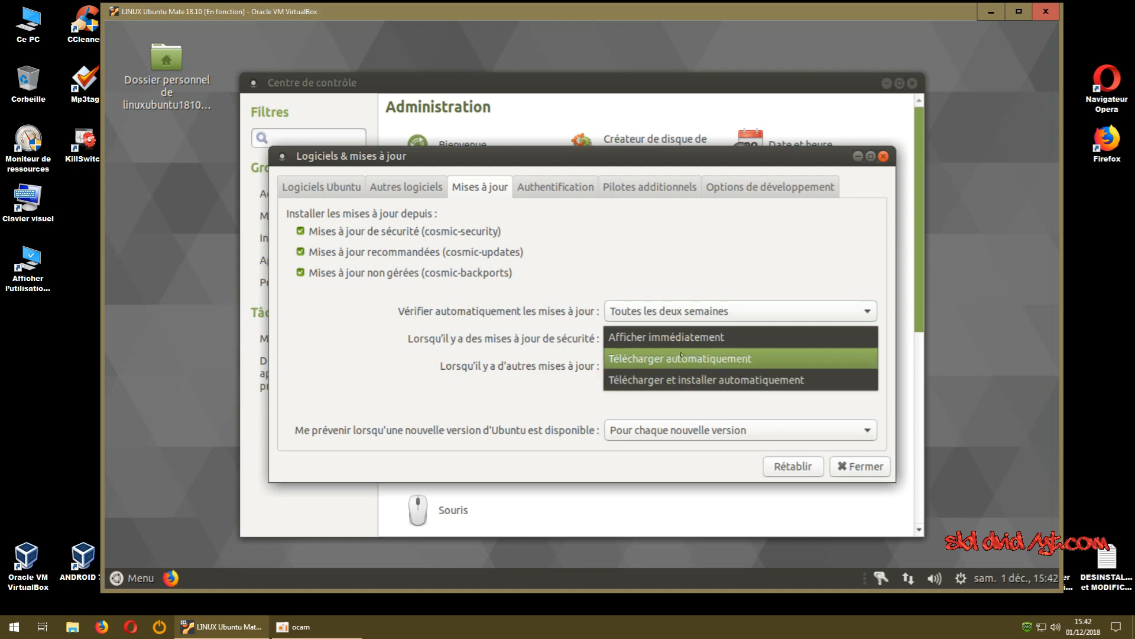
left_click(671, 337)
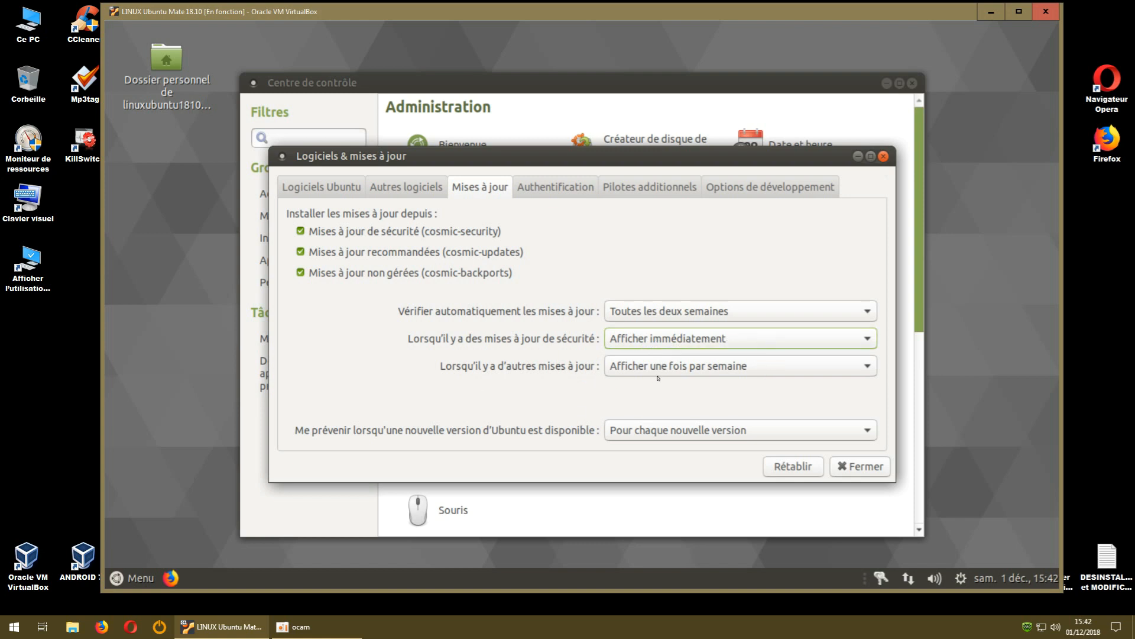
left_click(746, 369)
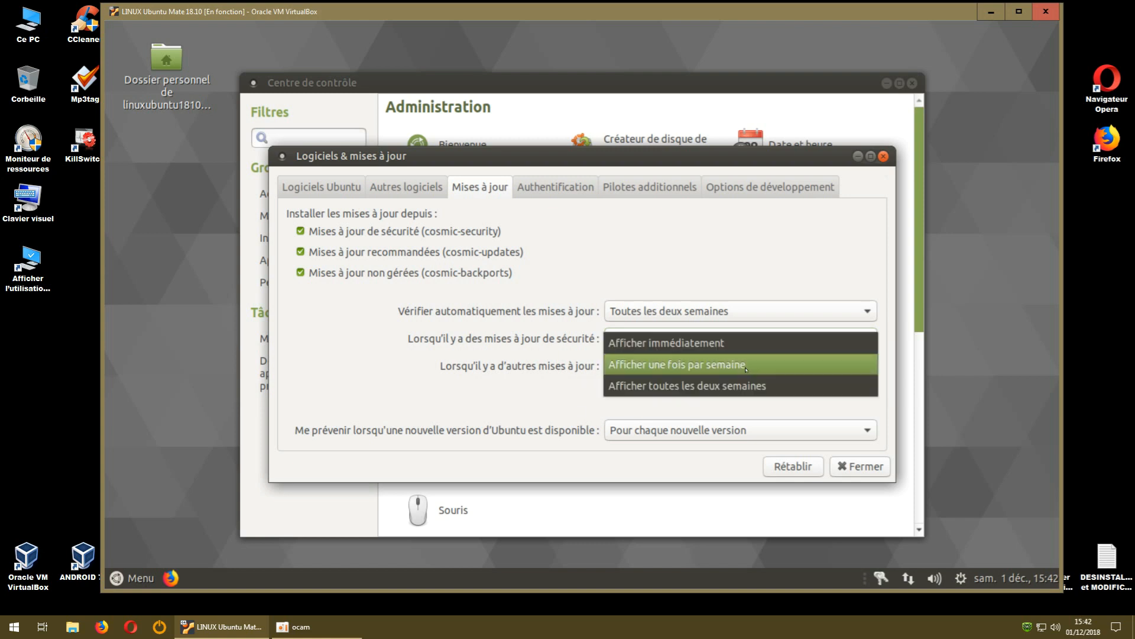
left_click(718, 347)
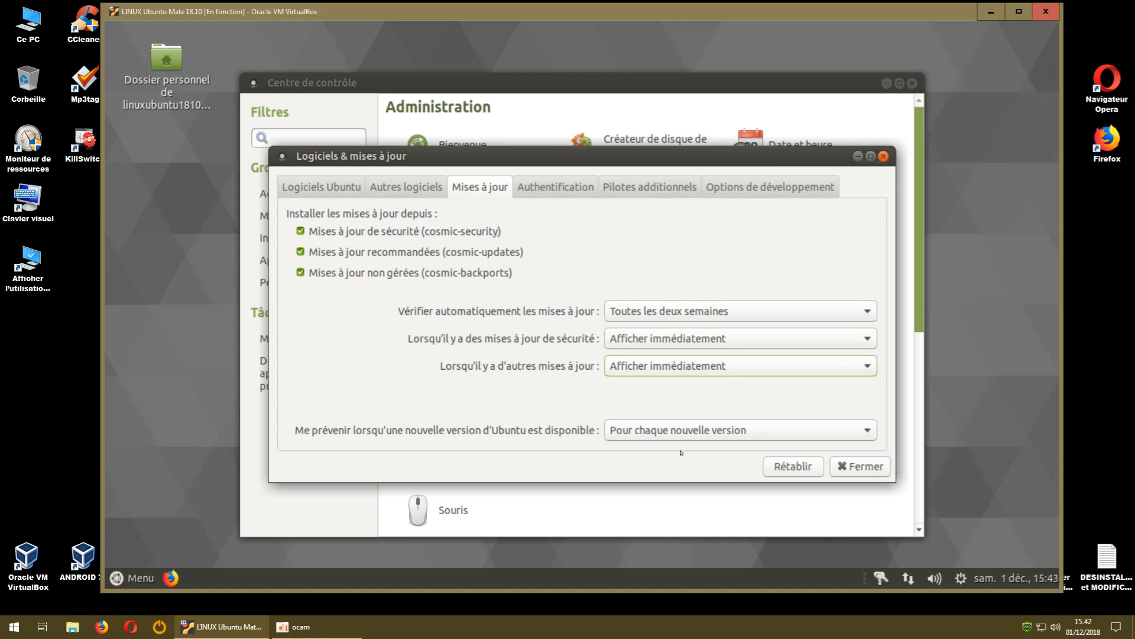
left_click(849, 430)
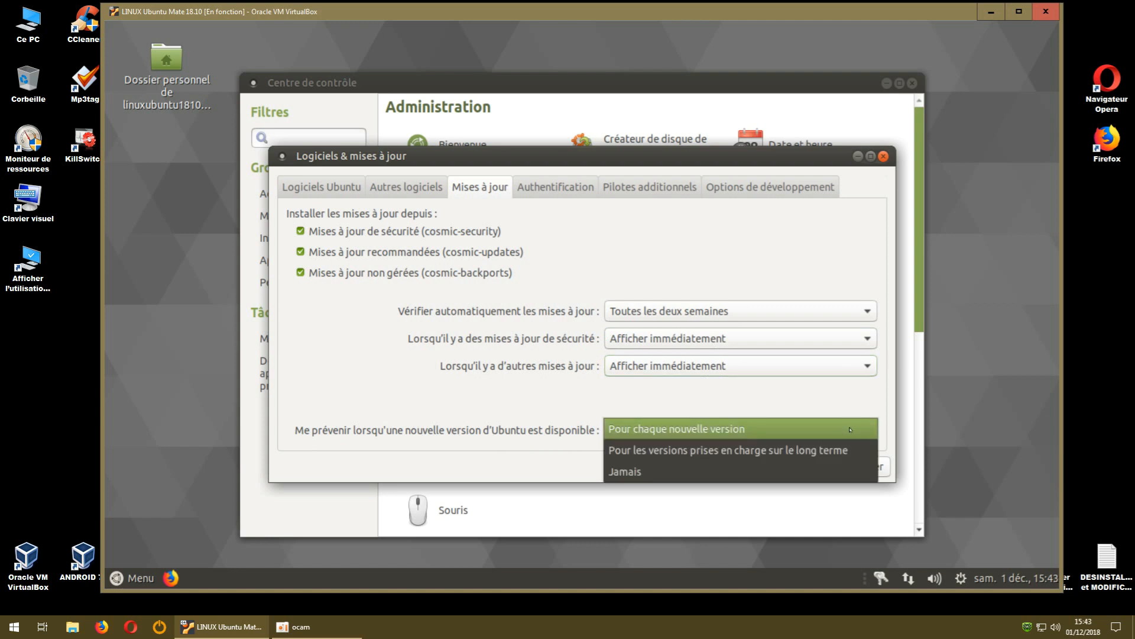
left_click(691, 430)
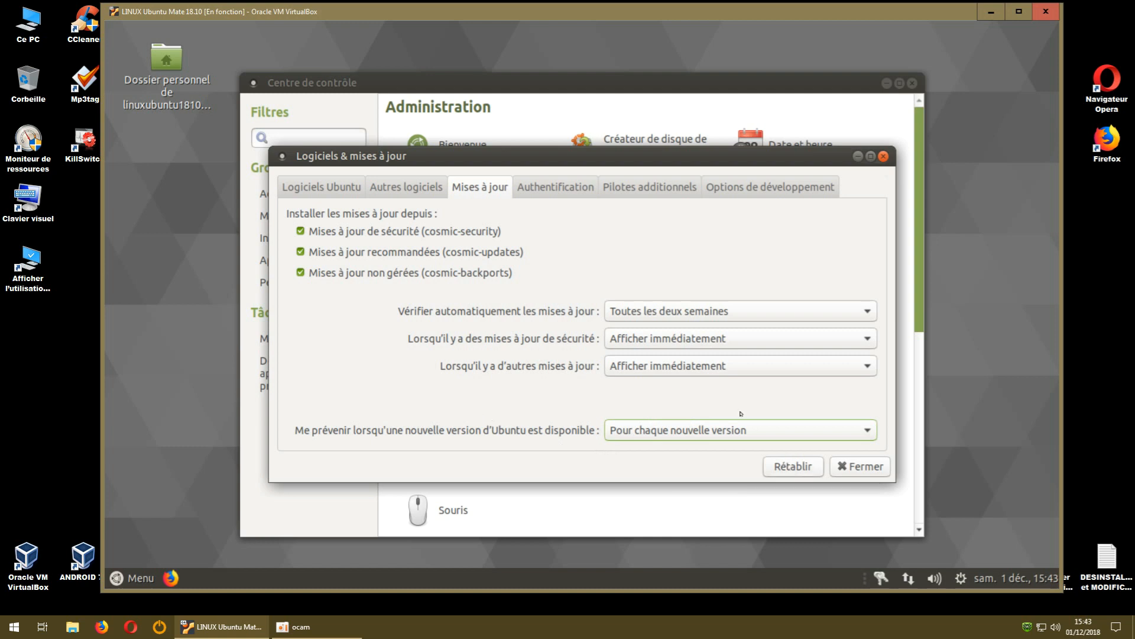
Review the software sources, update, authentication, additional driver and developer option pages of Logiciels & mises à jour, and close the window
left_click(419, 189)
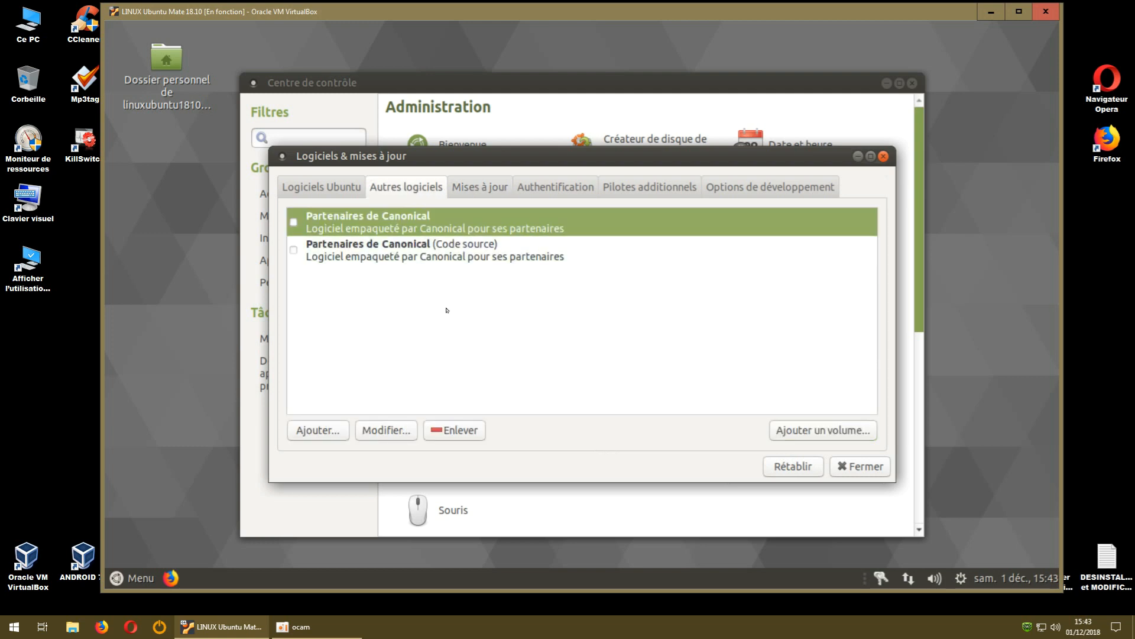
left_click(337, 187)
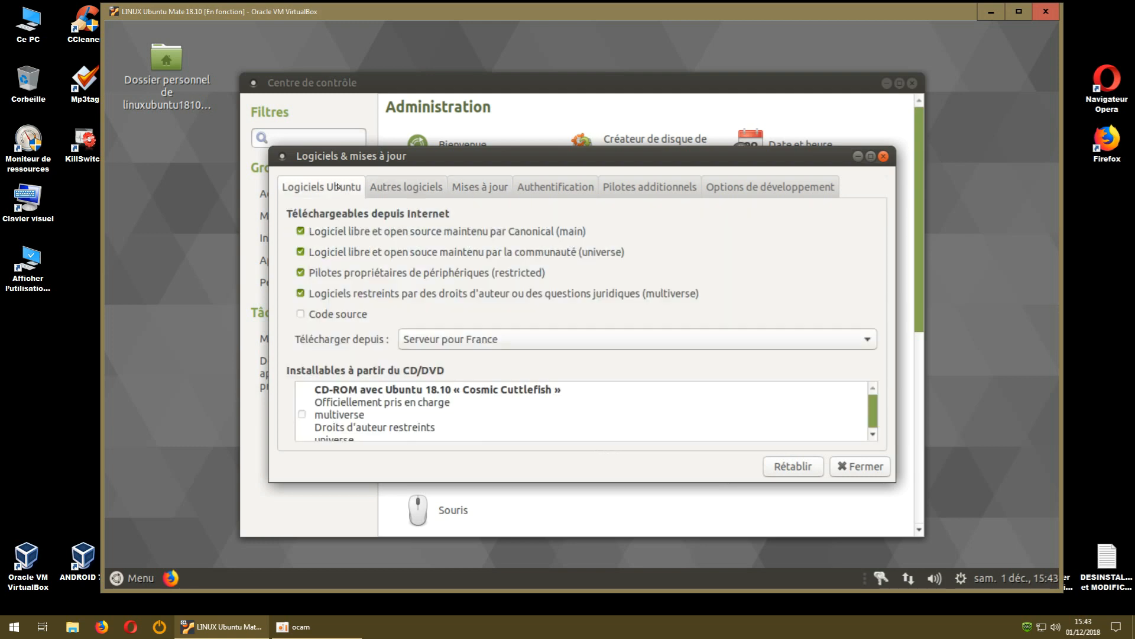
left_click(406, 190)
left_click(489, 188)
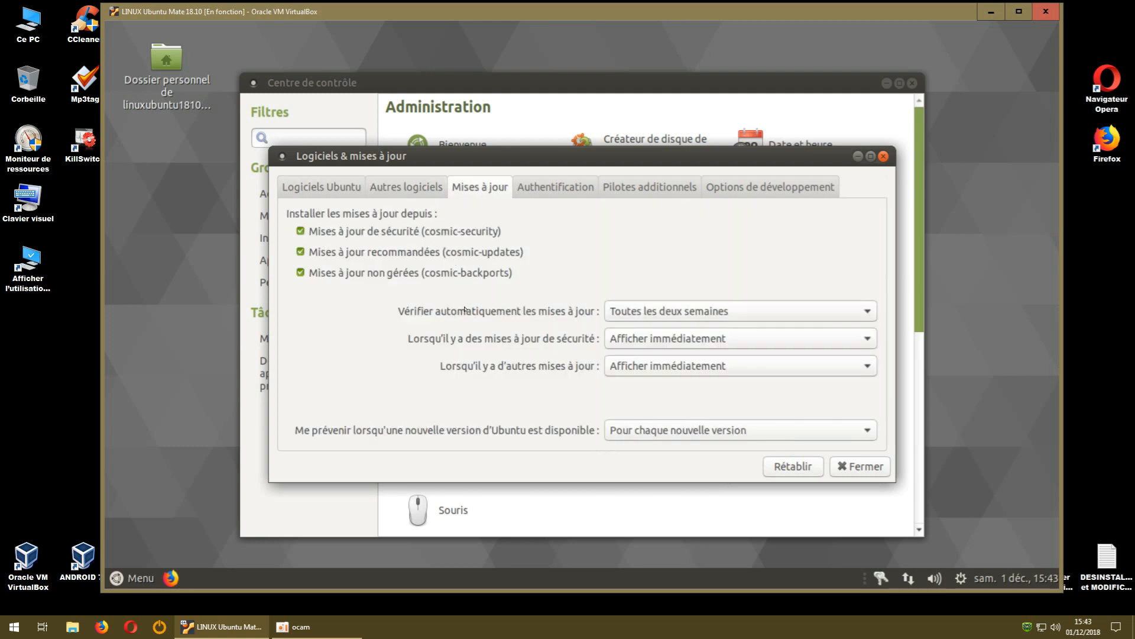
left_click(568, 190)
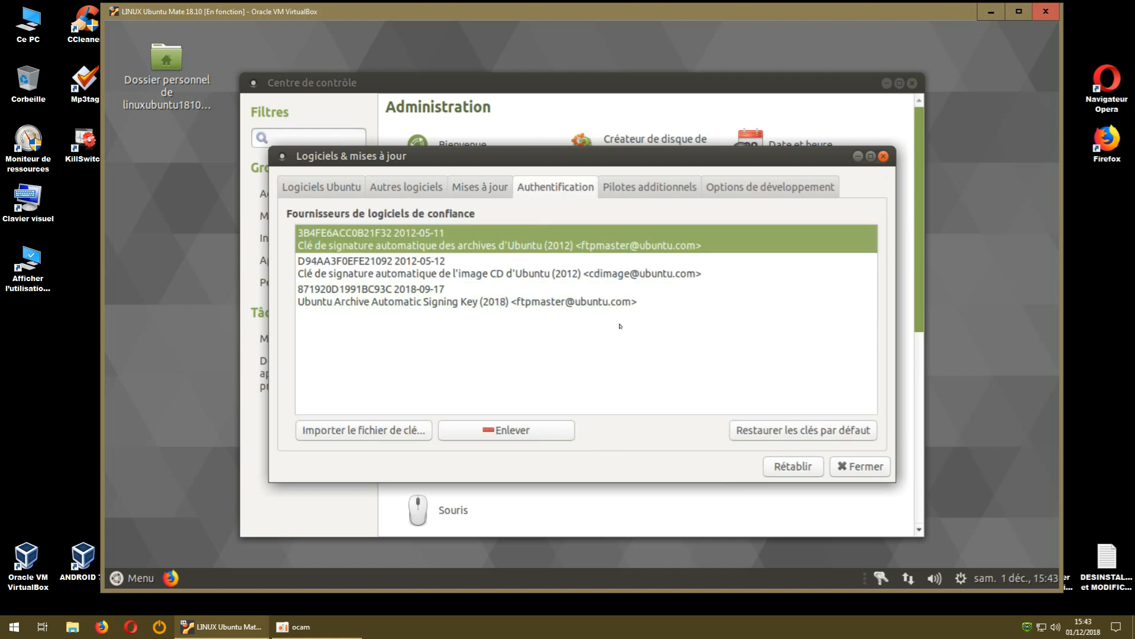
left_click(643, 188)
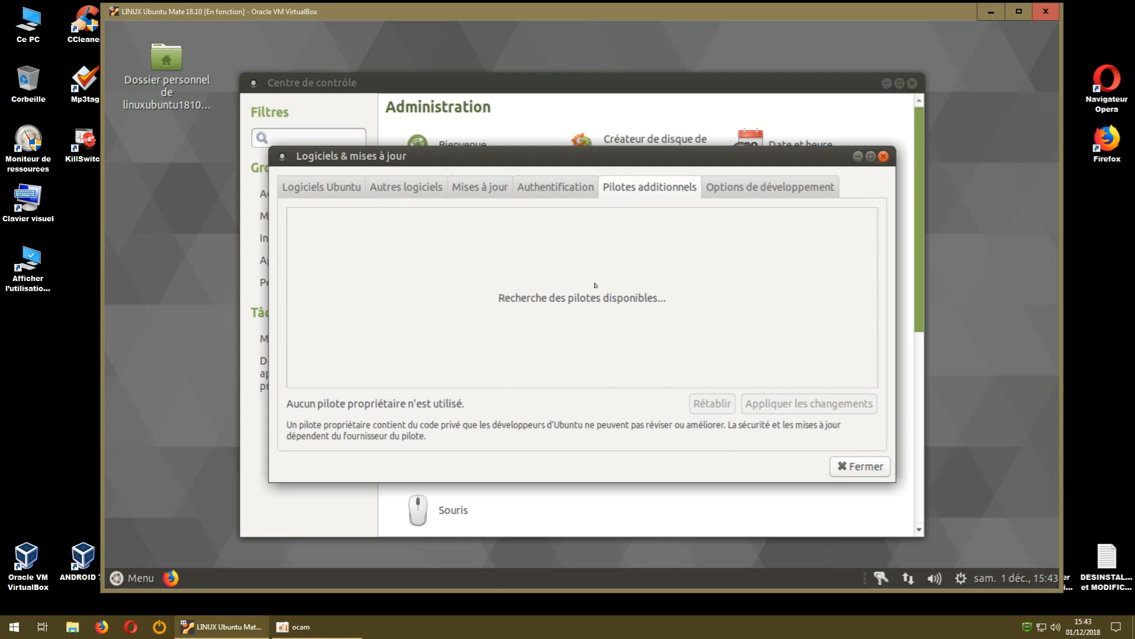
left_click(742, 190)
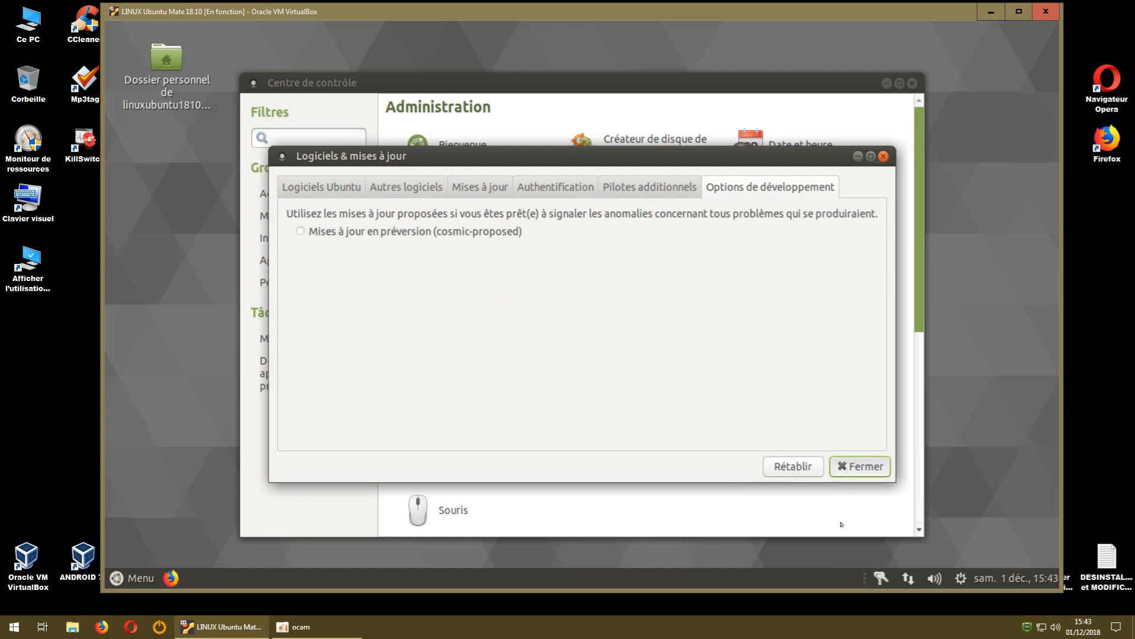
left_click(860, 466)
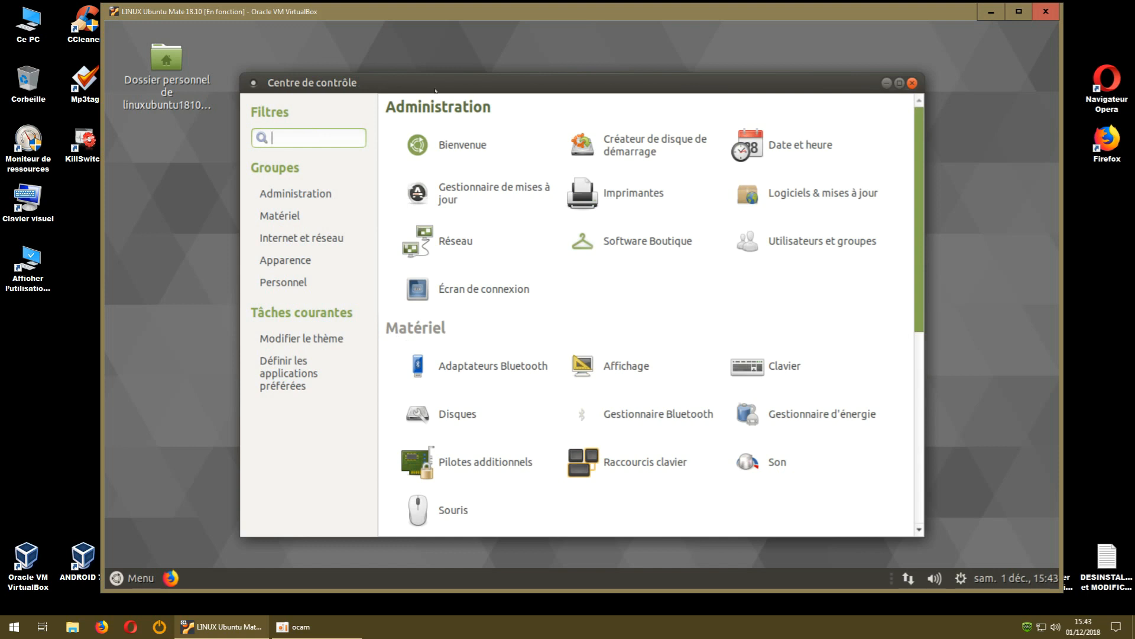
Move the Centre de contrôle window slightly higher on the desktop and look over its Administration and Matériel items
left_click_drag(436, 91, 464, 64)
scroll(904, 304, "down", 5)
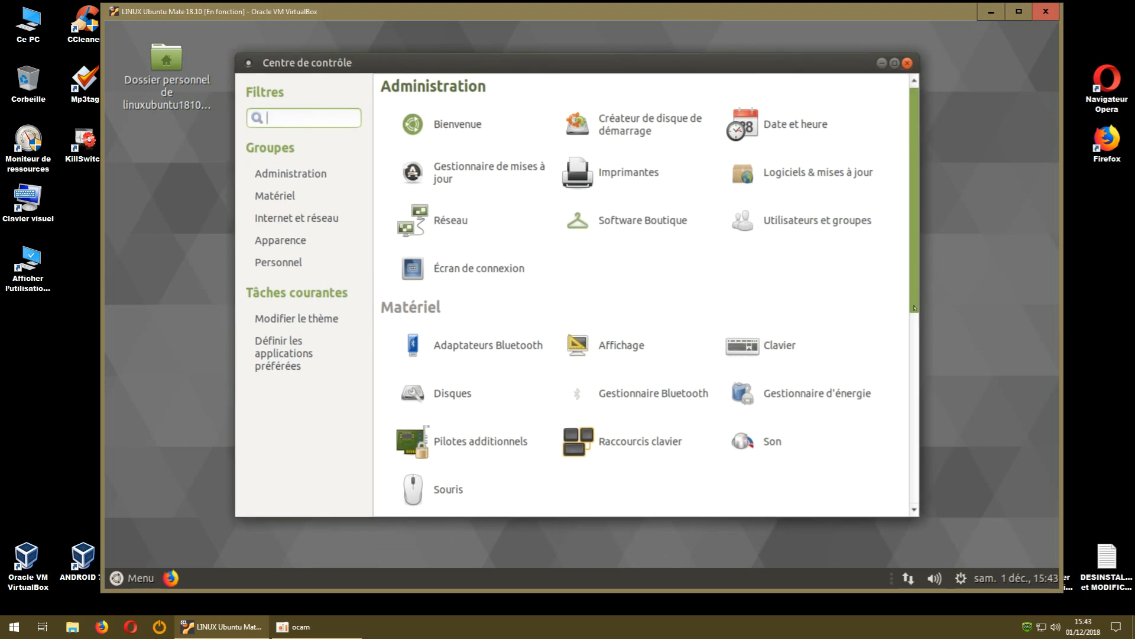
scroll(906, 380, "up", 5)
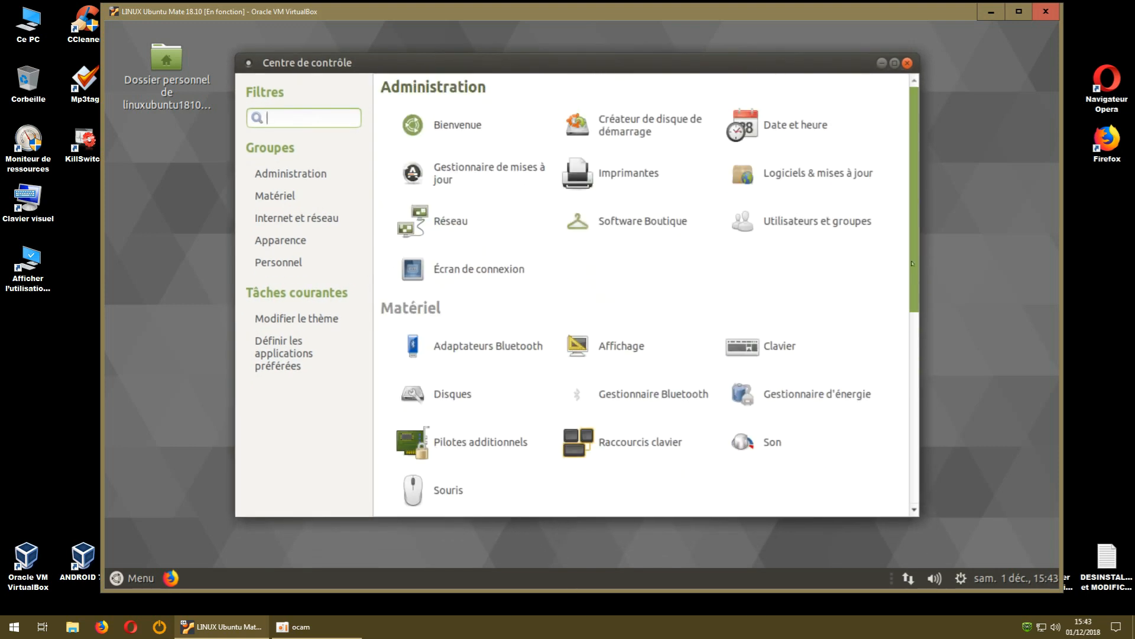
Browse the complete application list under Tout in the main menu and choose Centre de contrôle from it
left_click(120, 579)
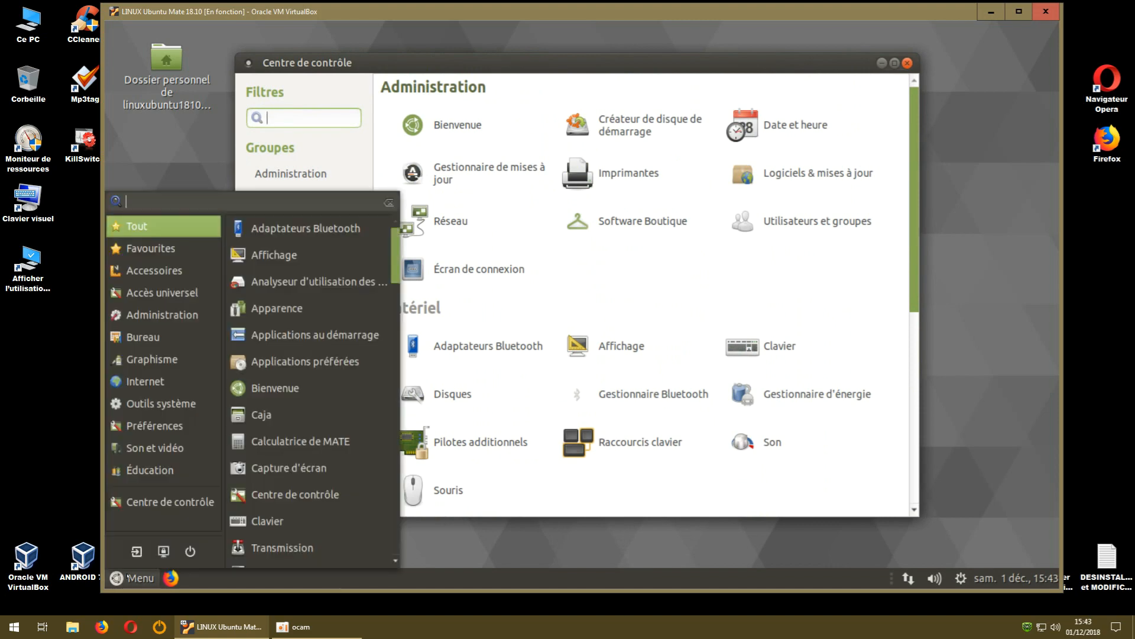
scroll(340, 398, "down", 10)
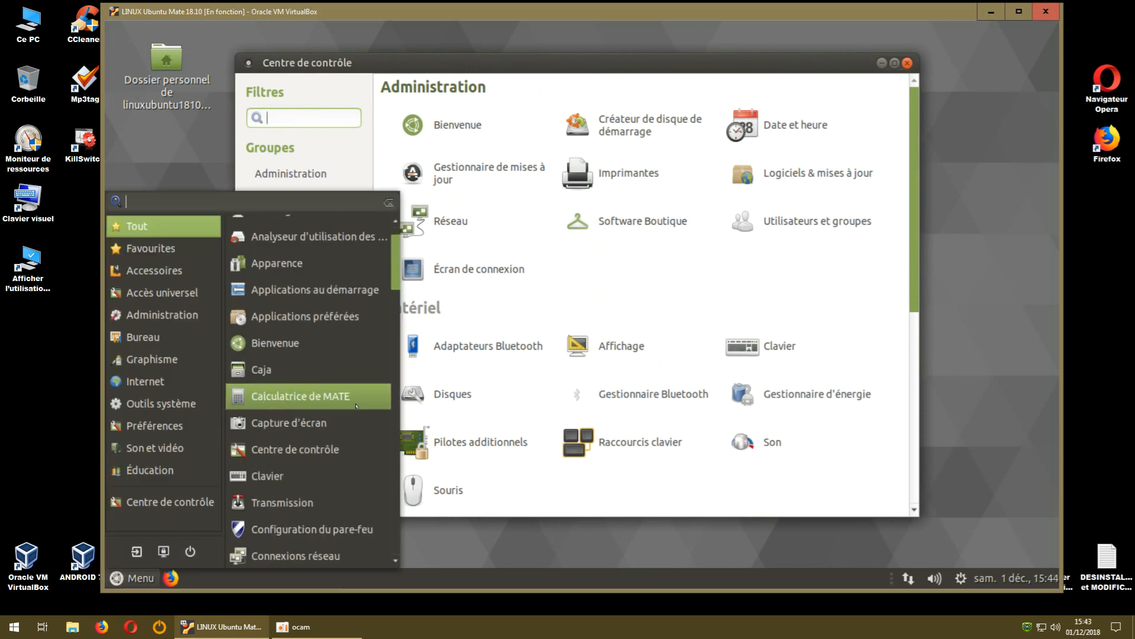
scroll(377, 419, "down", 10)
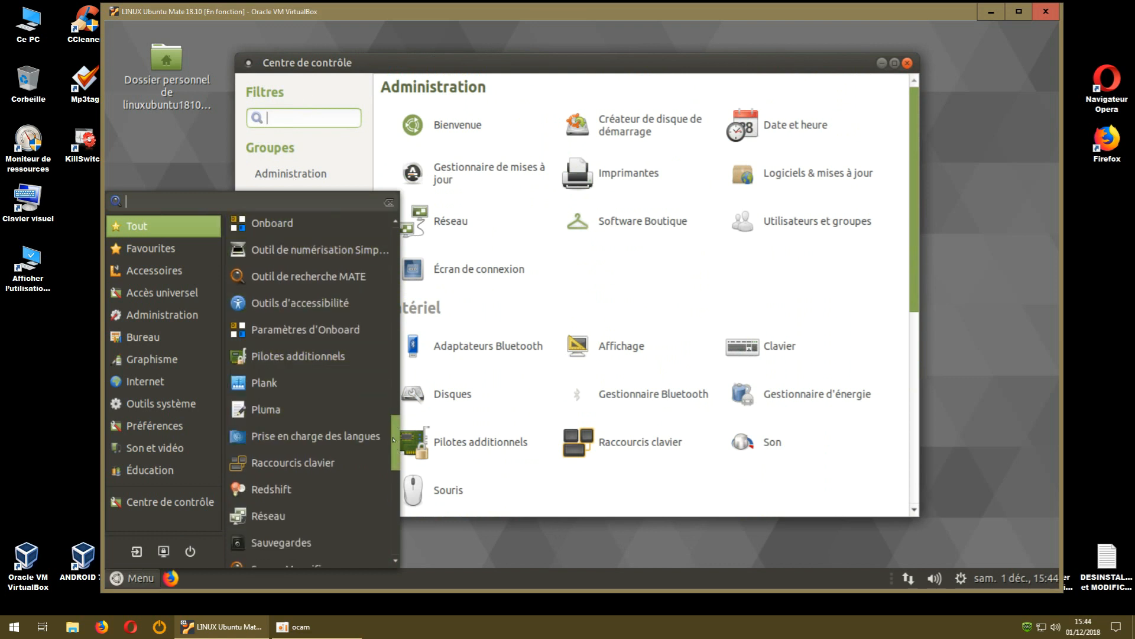
left_click_drag(393, 440, 395, 324)
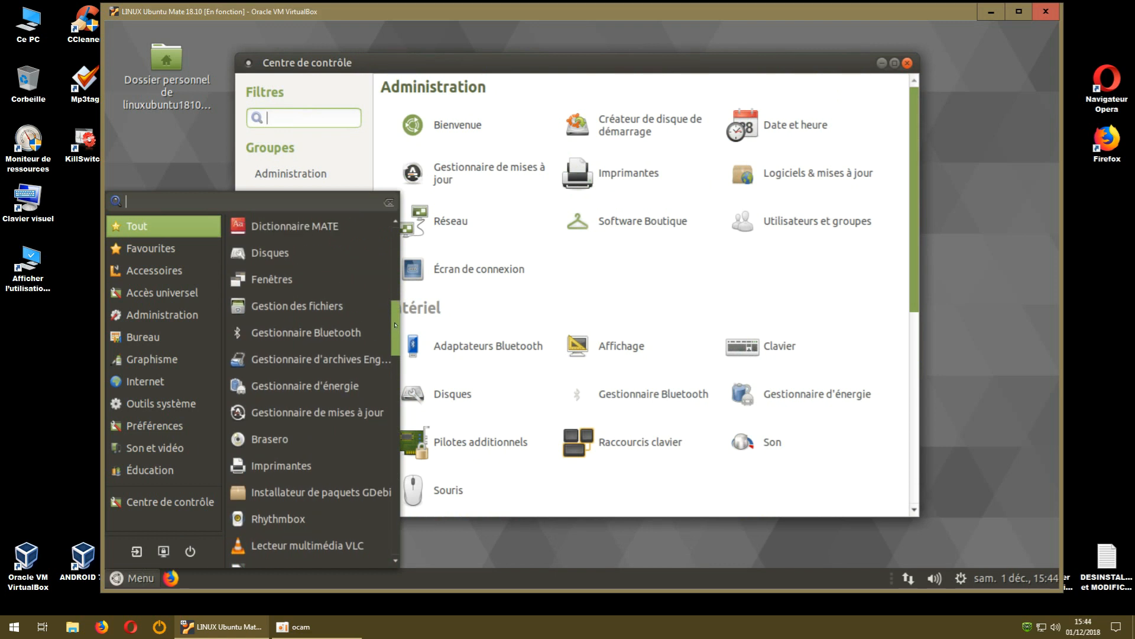
left_click_drag(396, 324, 395, 277)
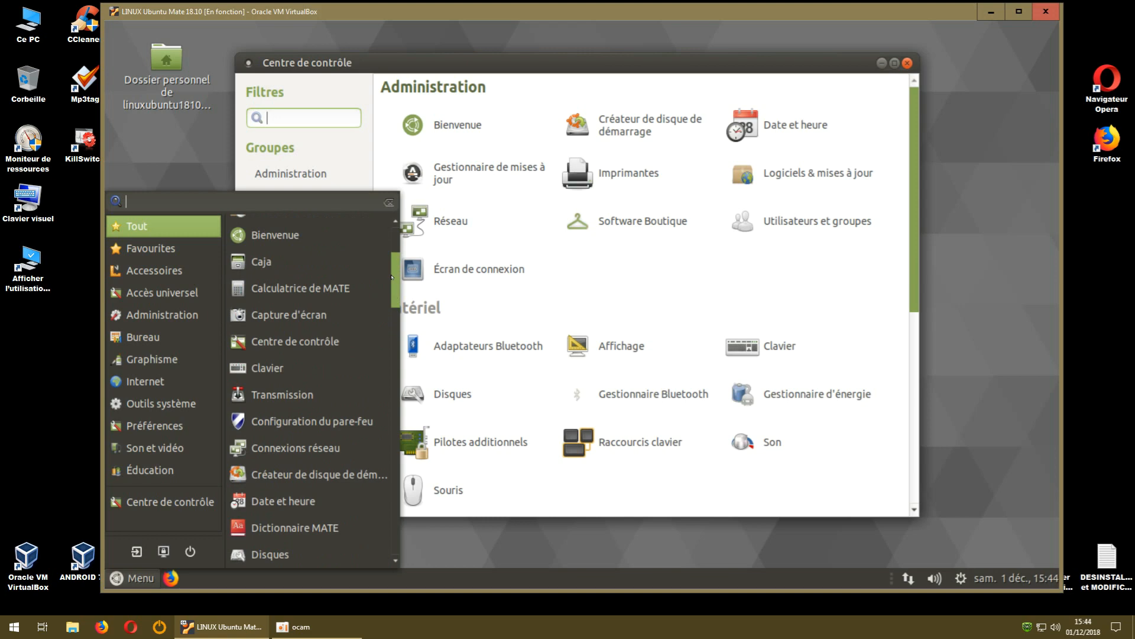
left_click(301, 342)
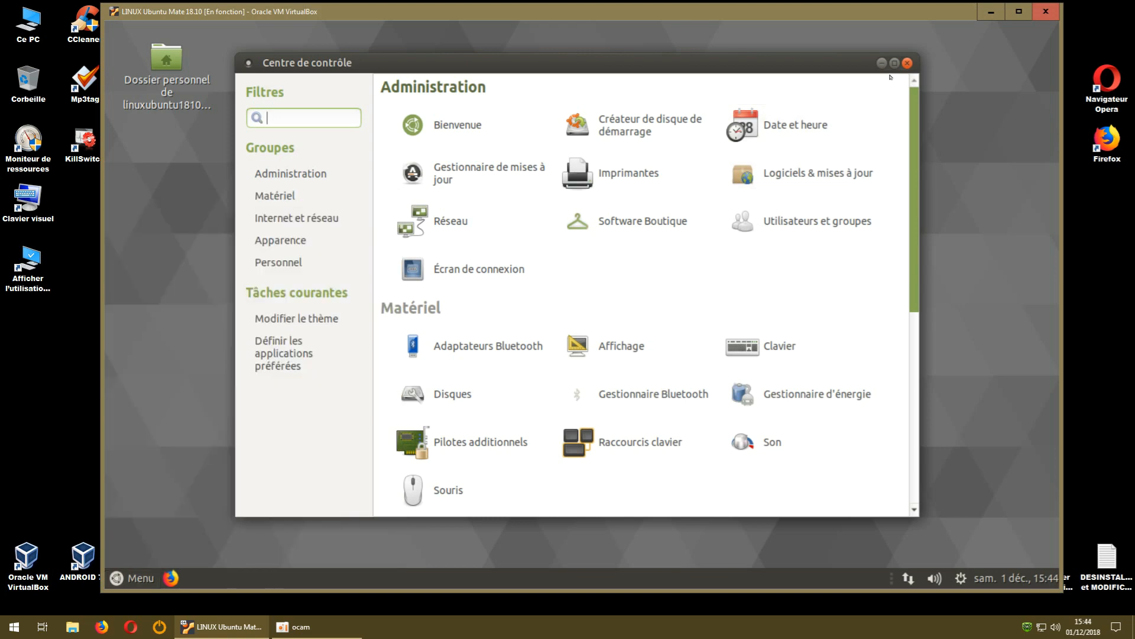
Maximize the Centre de contrôle window and look through its groups, including Matériel
scroll(947, 261, "down", 1)
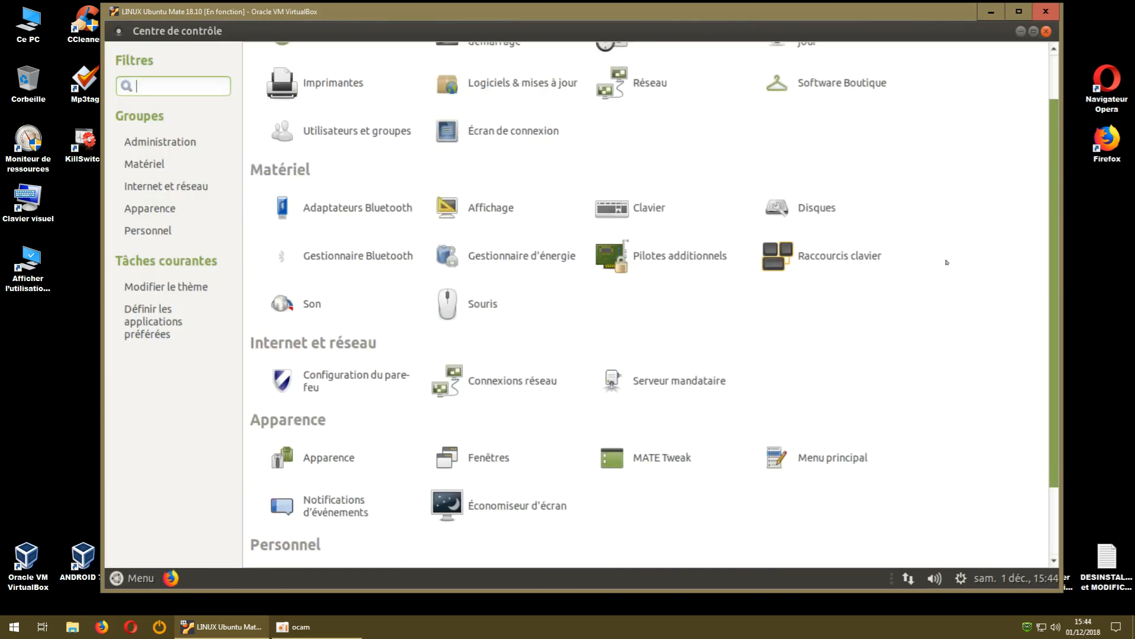
scroll(946, 262, "up", 1)
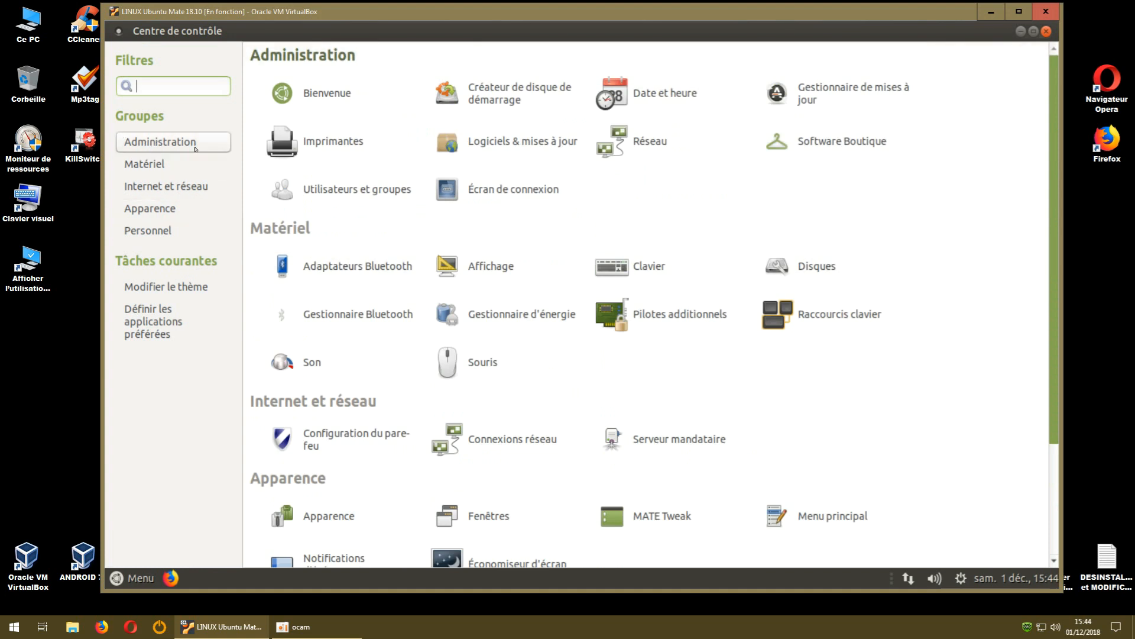
left_click(150, 165)
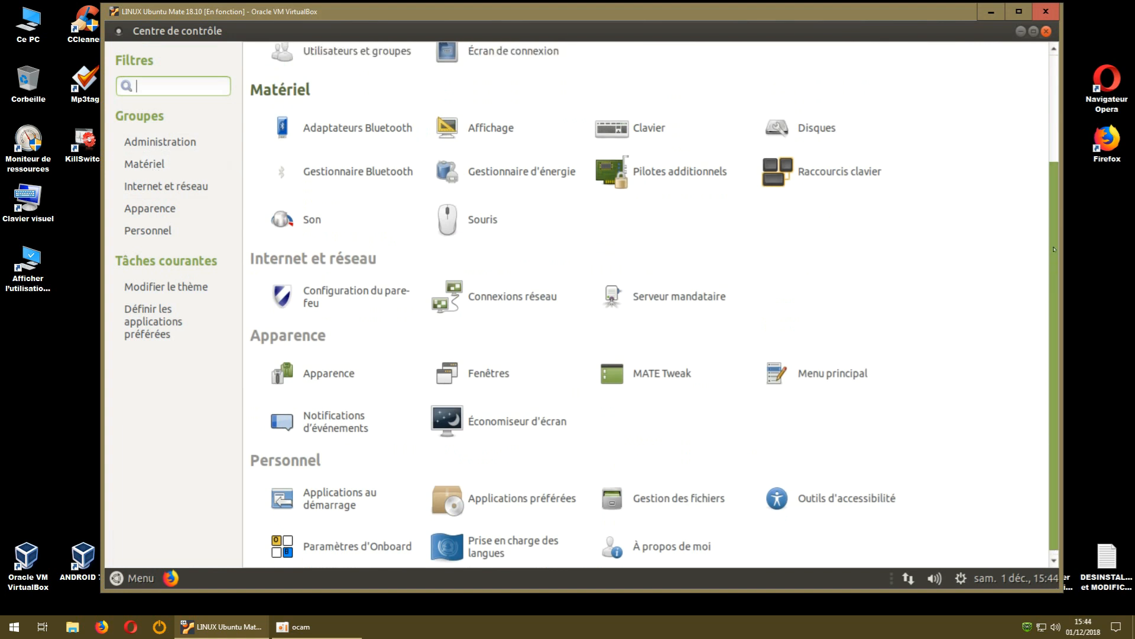
scroll(946, 266, "up", 3)
scroll(892, 256, "down", 3)
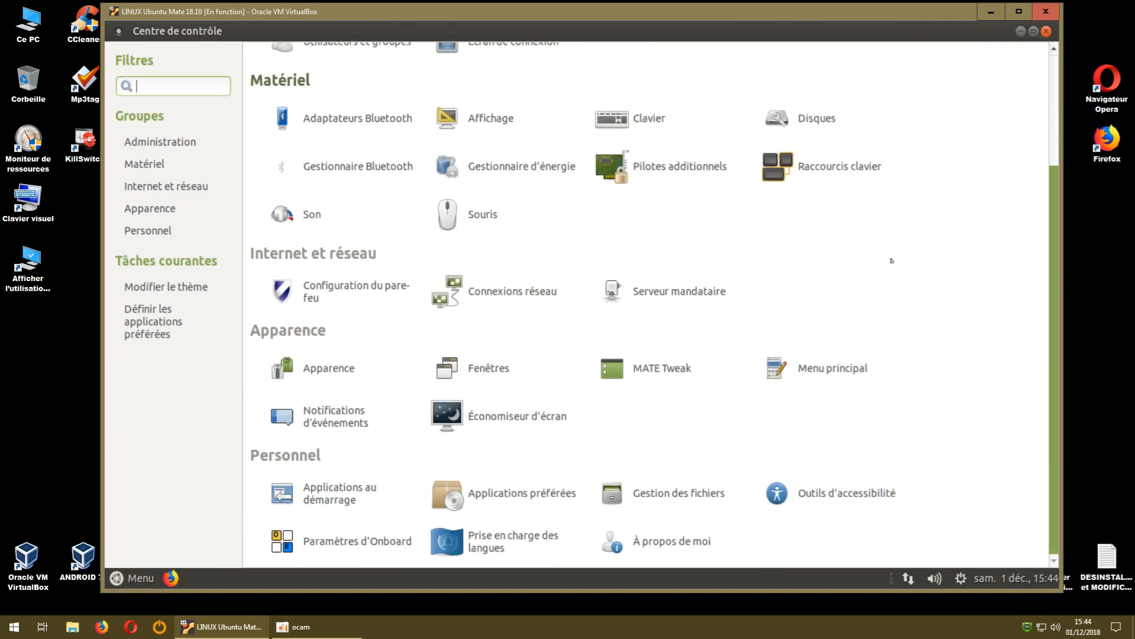
Open the appearance preferences from the Apparence group, move their window toward the middle, and look over the available themes
left_click(140, 211)
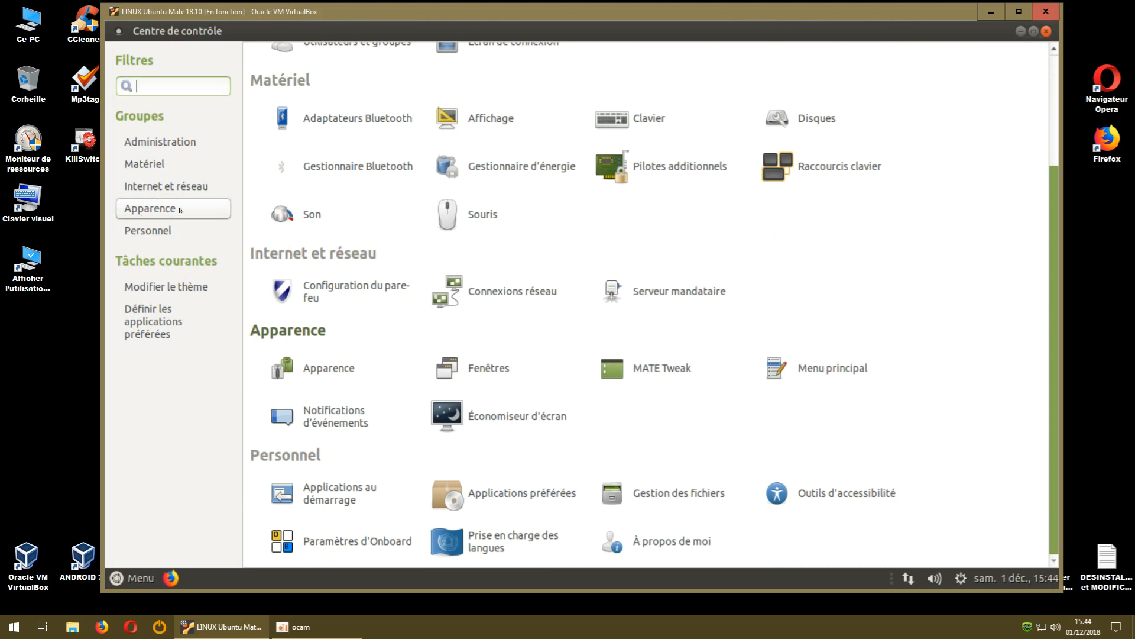
left_click(330, 371)
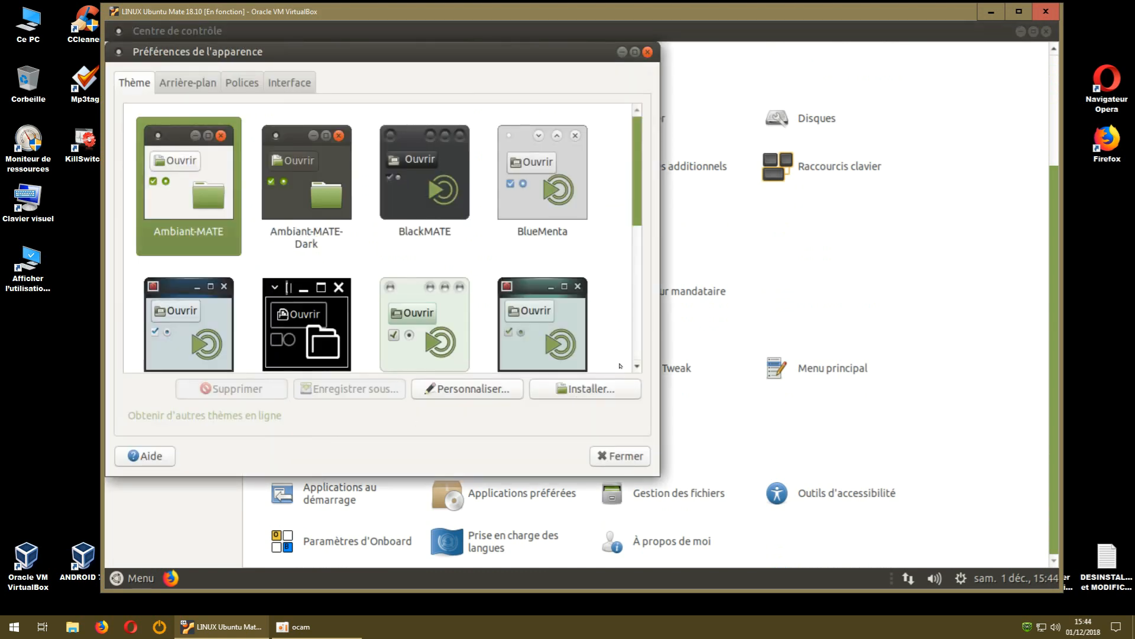
left_click_drag(540, 57, 672, 43)
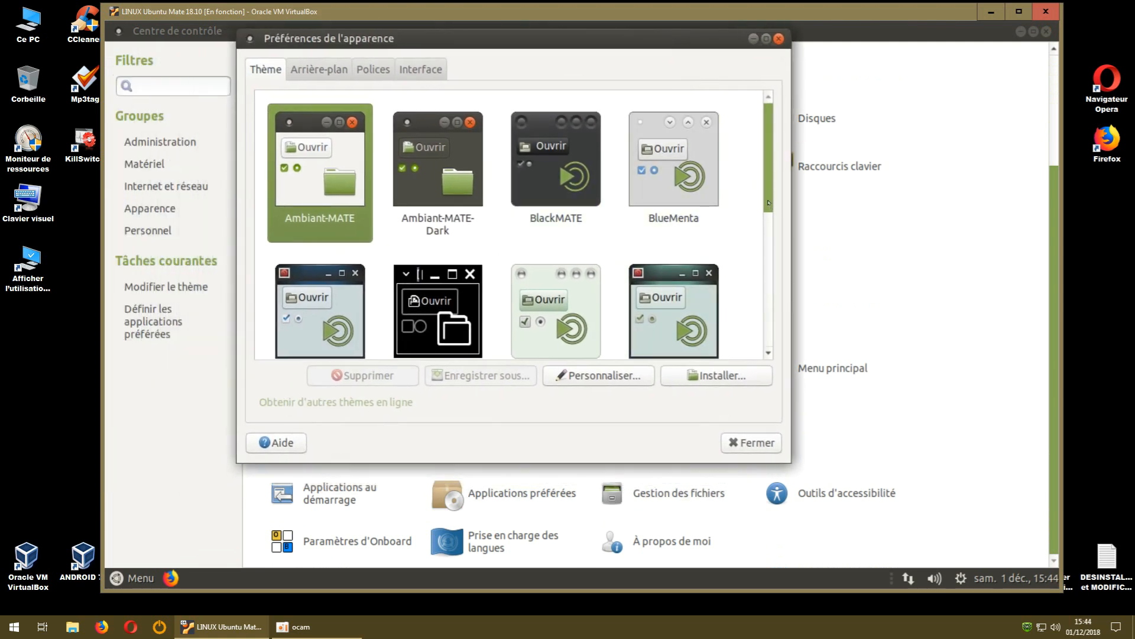
left_click_drag(767, 201, 765, 173)
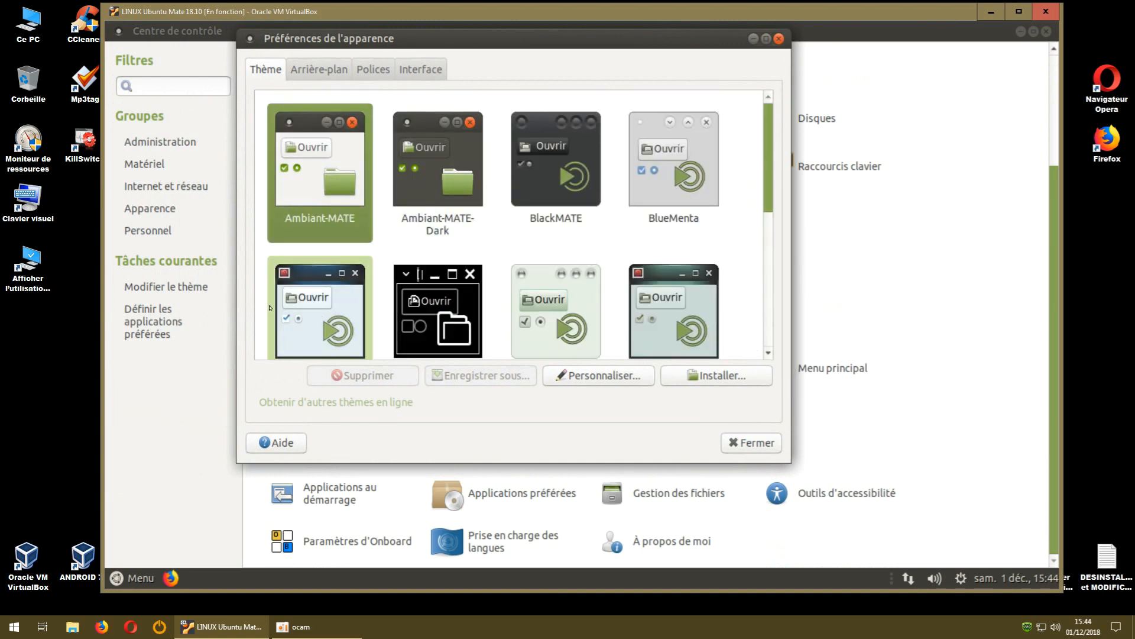